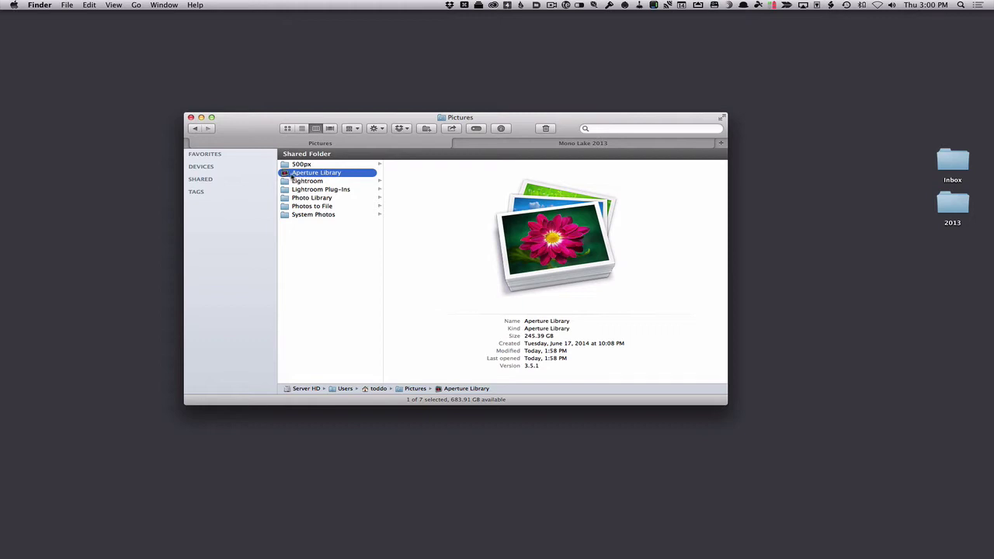
Show the contents of the Mono Lake 2013 folder in Finder.
{"action": "left_click", "coordinate": [549, 143]}
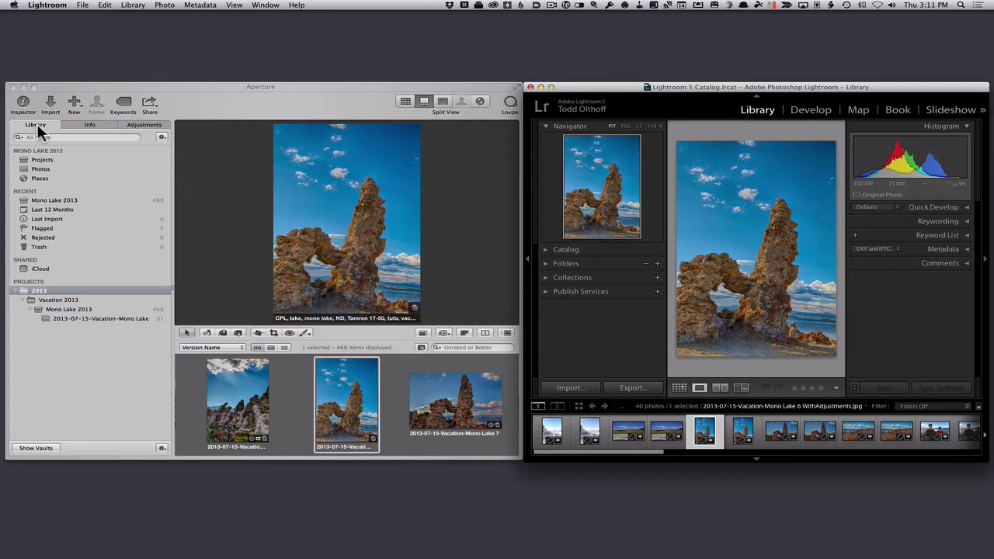
Look over the selected Mono Lake photo's info and available adjustments in Aperture, and return to the project library.
{"action": "left_click", "coordinate": [89, 124]}
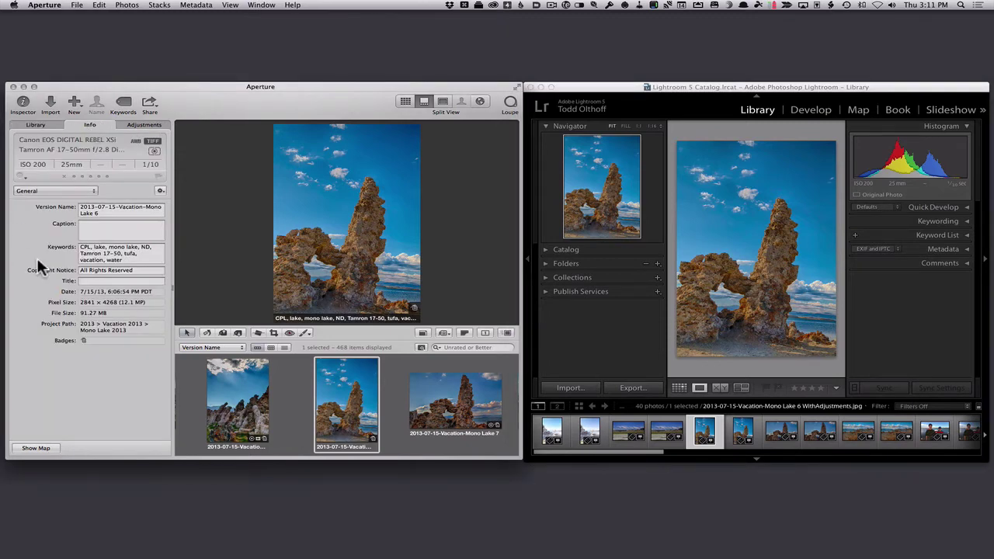
{"action": "left_click", "coordinate": [143, 125]}
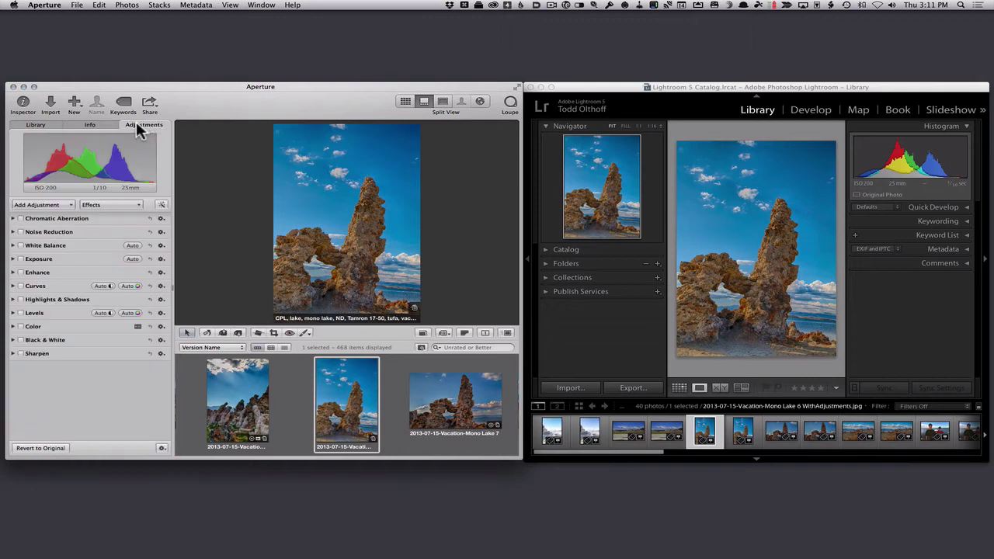
{"action": "left_click", "coordinate": [39, 124]}
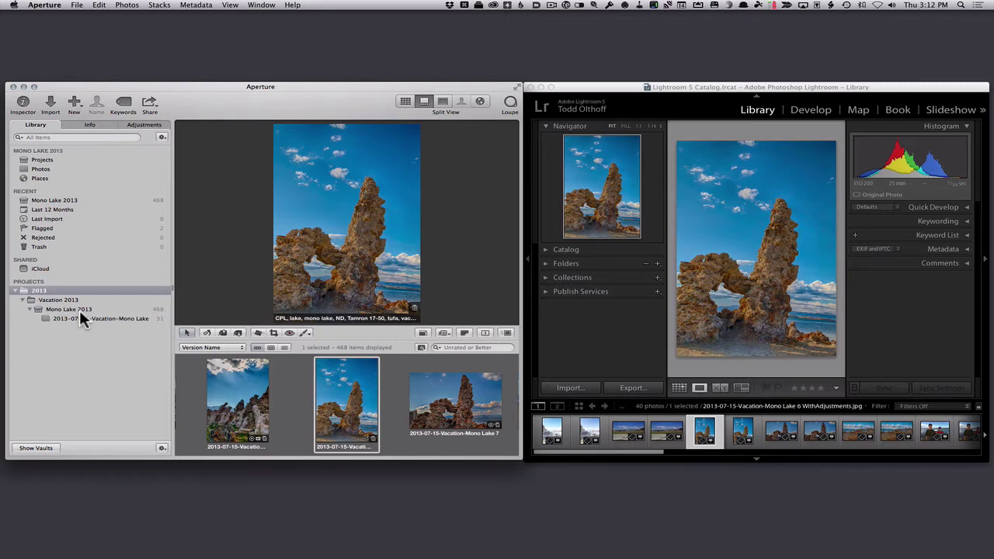
In Lightroom, inspect the nested folders inside 2013, collapse them again, and expand the collections down to the From Lr mobile set.
{"action": "left_click", "coordinate": [548, 268]}
{"action": "left_click", "coordinate": [548, 268]}
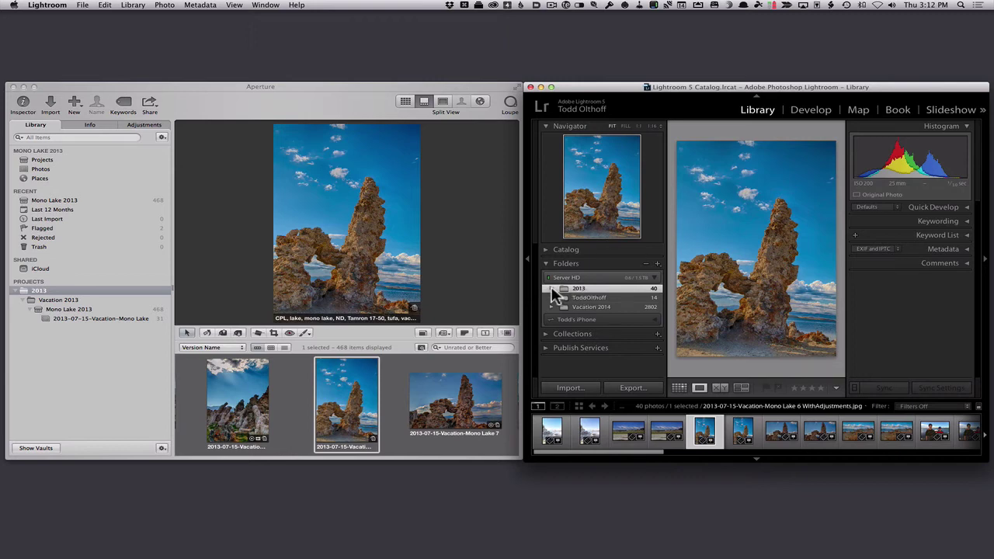
{"action": "left_click", "coordinate": [551, 289]}
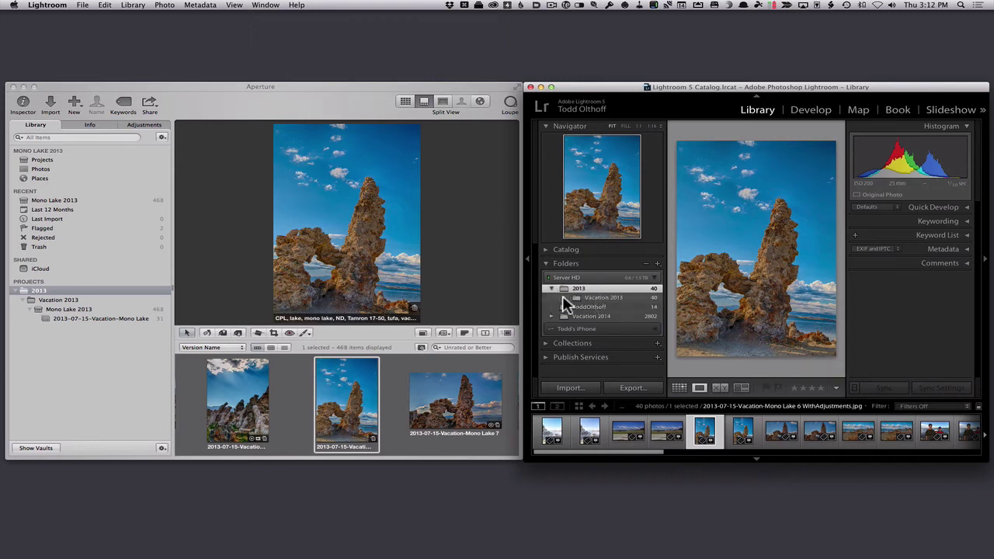
{"action": "left_click", "coordinate": [563, 298]}
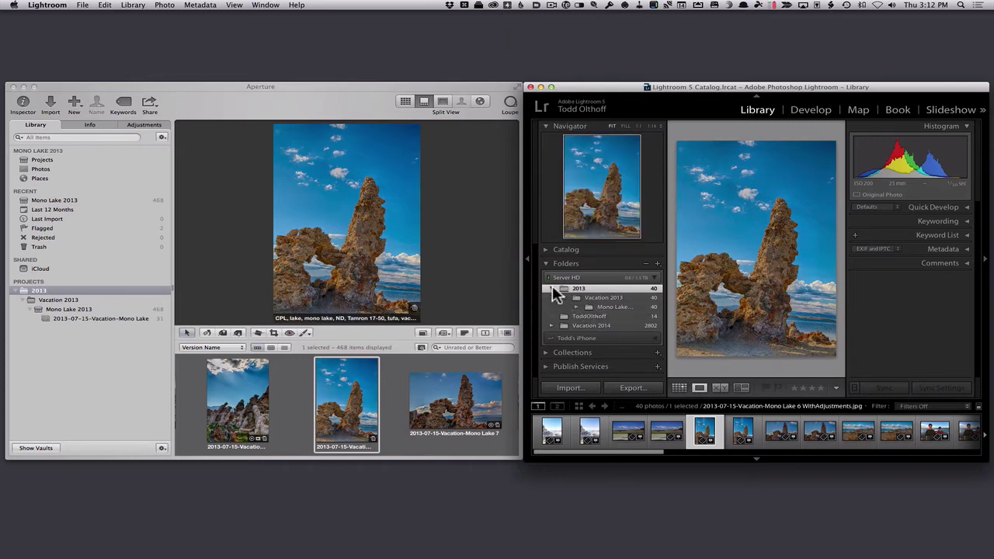
{"action": "left_click", "coordinate": [552, 288]}
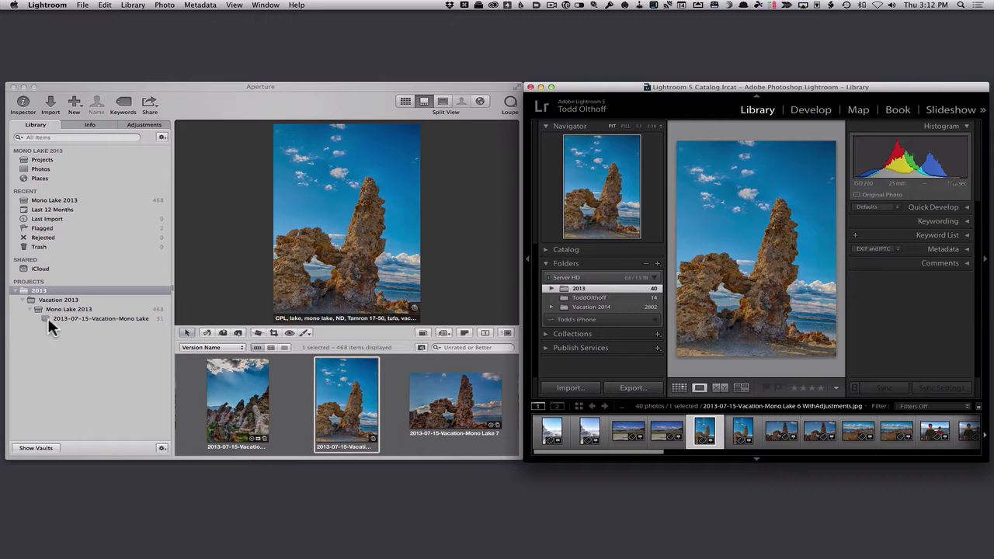
{"action": "left_click", "coordinate": [548, 334]}
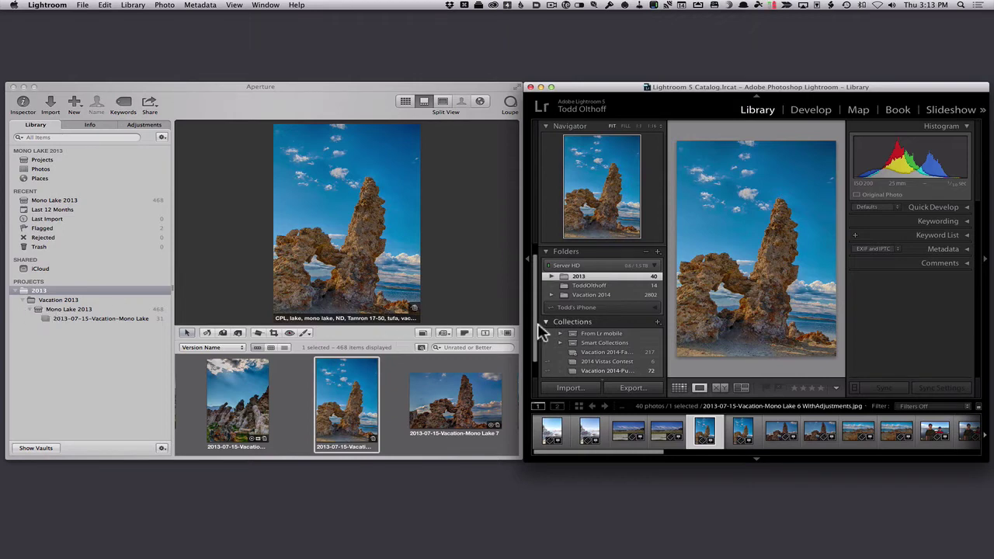
{"action": "left_click", "coordinate": [561, 334]}
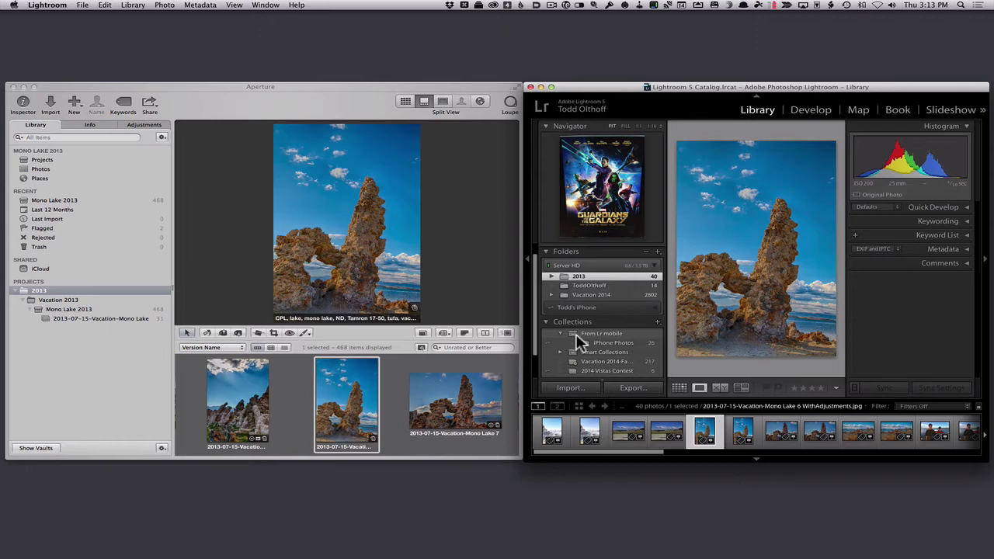
Examine the photo's general metadata in Aperture and the list of available metadata views, keeping General.
{"action": "left_click", "coordinate": [96, 124]}
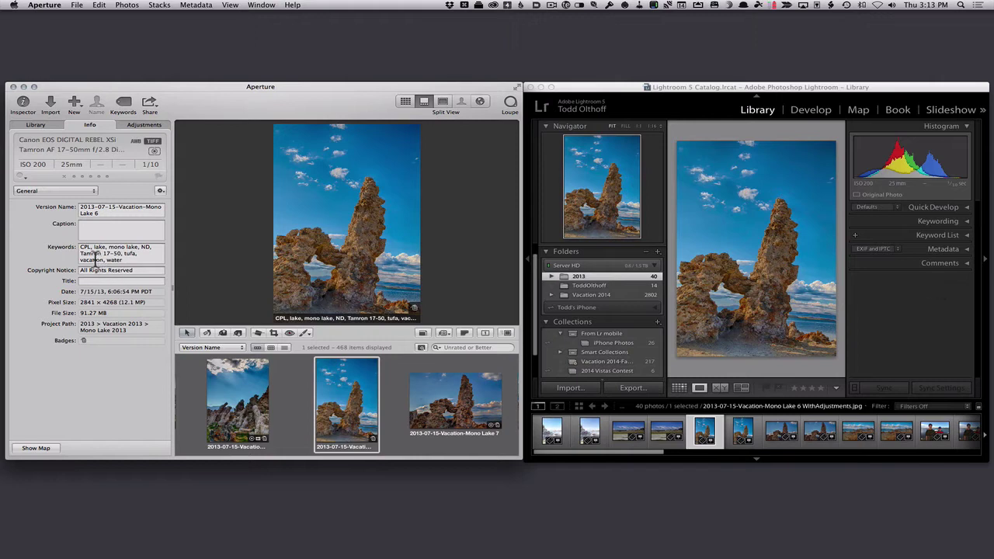
{"action": "left_click", "coordinate": [91, 191]}
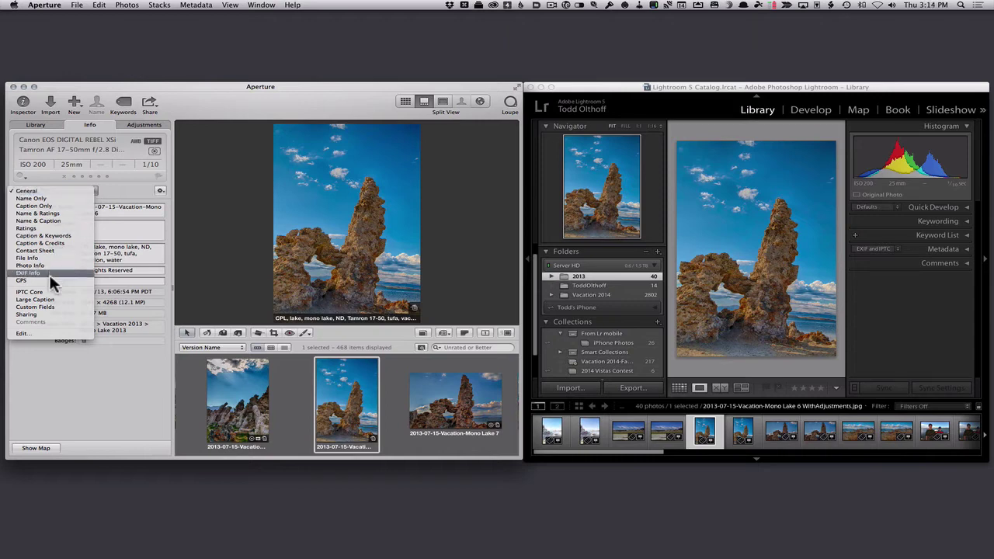
{"action": "left_click", "coordinate": [111, 189]}
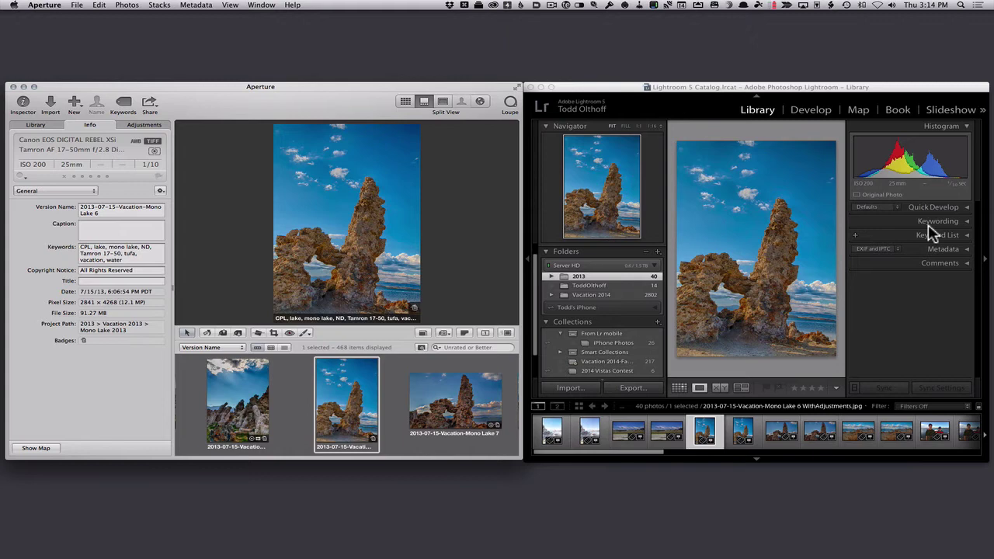
In Lightroom, check the photo's keywords and the available metadata views, keep EXIF and IPTC, and expand the photo's metadata.
{"action": "left_click", "coordinate": [969, 221]}
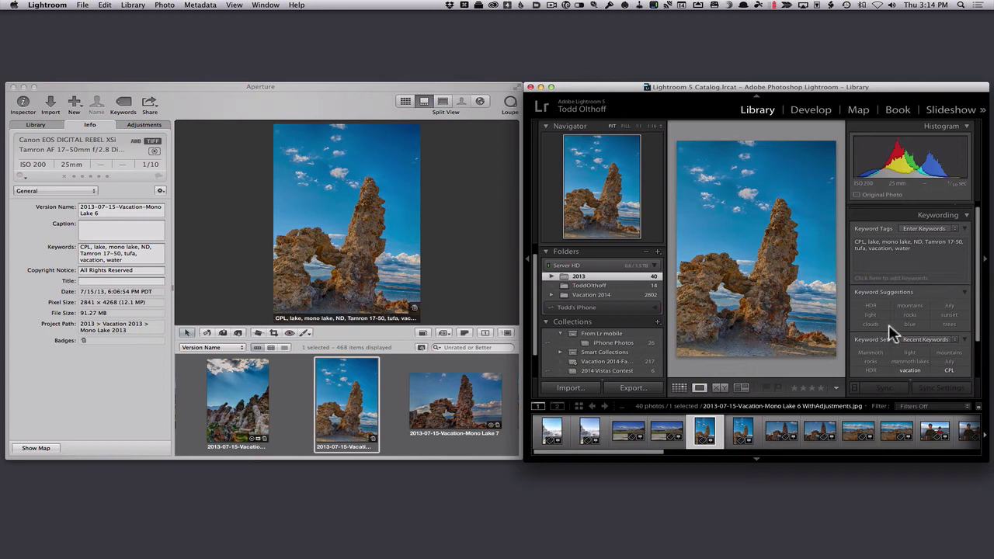
{"action": "left_click", "coordinate": [969, 217]}
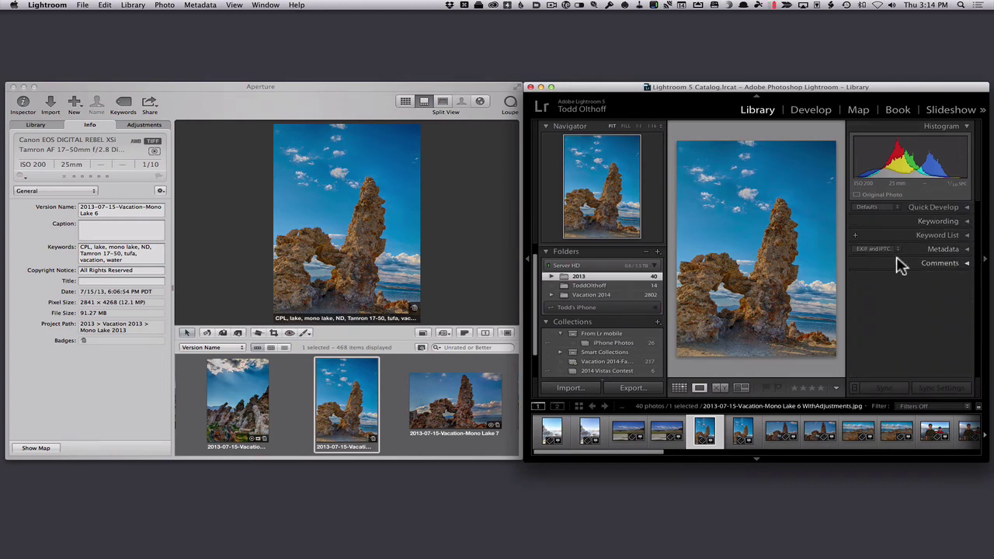
{"action": "left_click", "coordinate": [898, 249]}
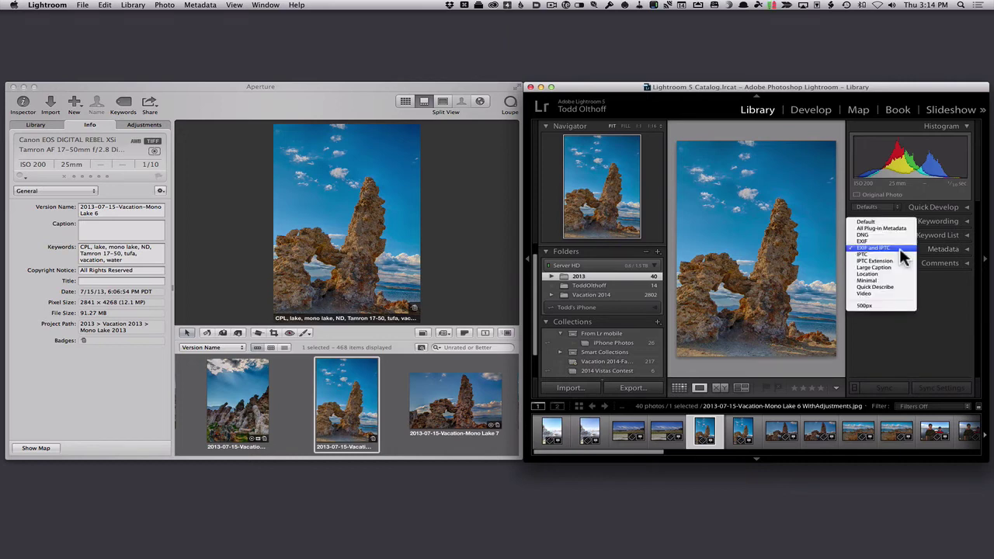
{"action": "left_click", "coordinate": [921, 256]}
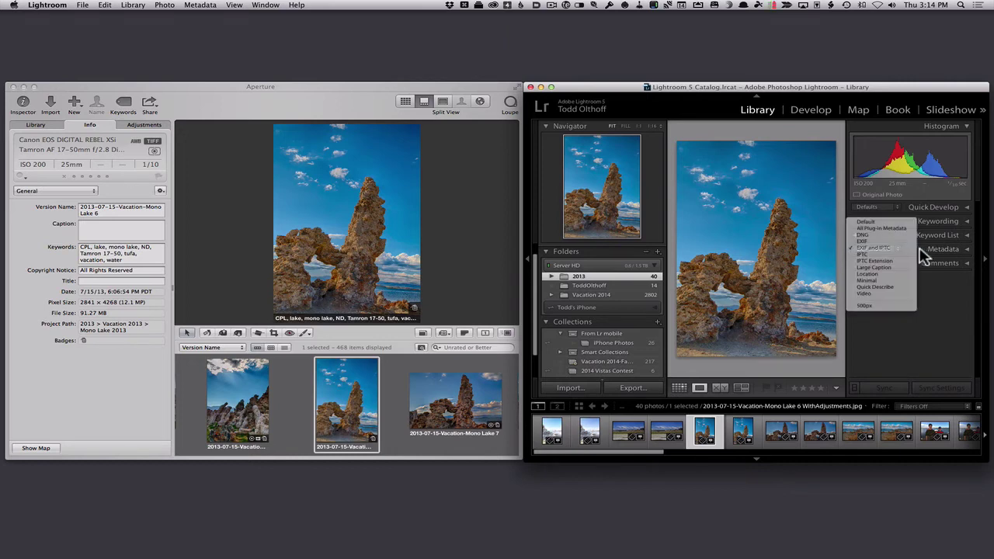
{"action": "left_click", "coordinate": [968, 250]}
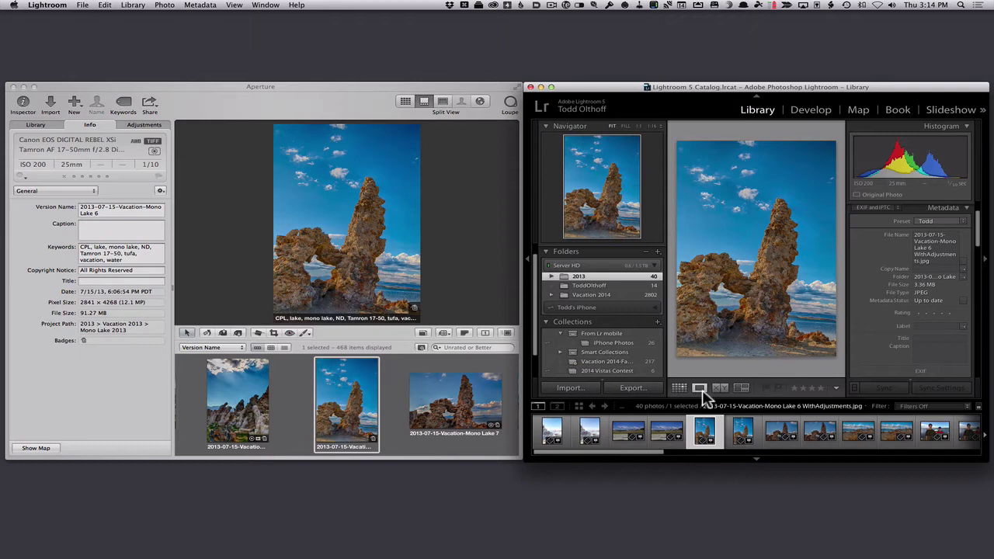
Compare the thumbnail grid views of Lightroom and Aperture, and return Aperture to split view and Lightroom to the single-photo view.
{"action": "left_click", "coordinate": [680, 389]}
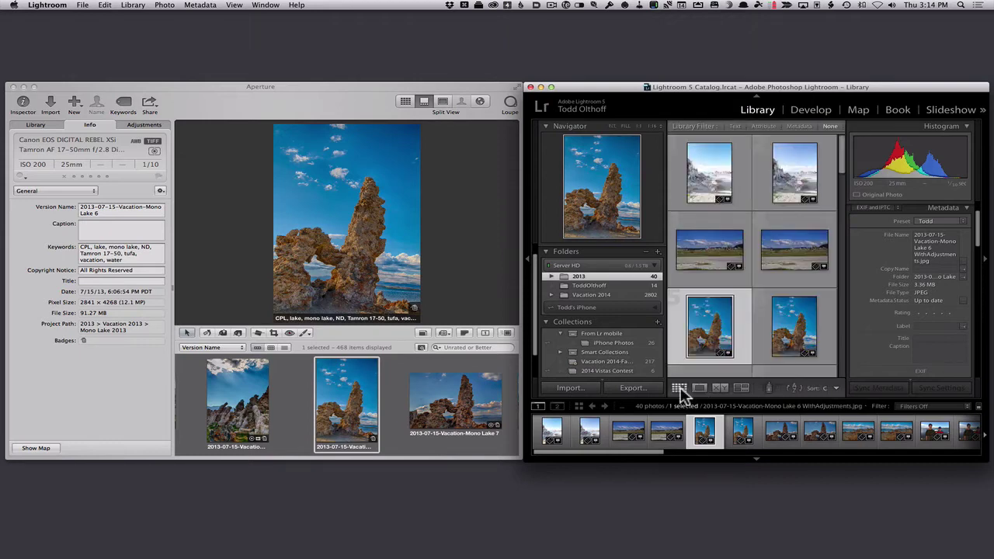
{"action": "left_click", "coordinate": [406, 104]}
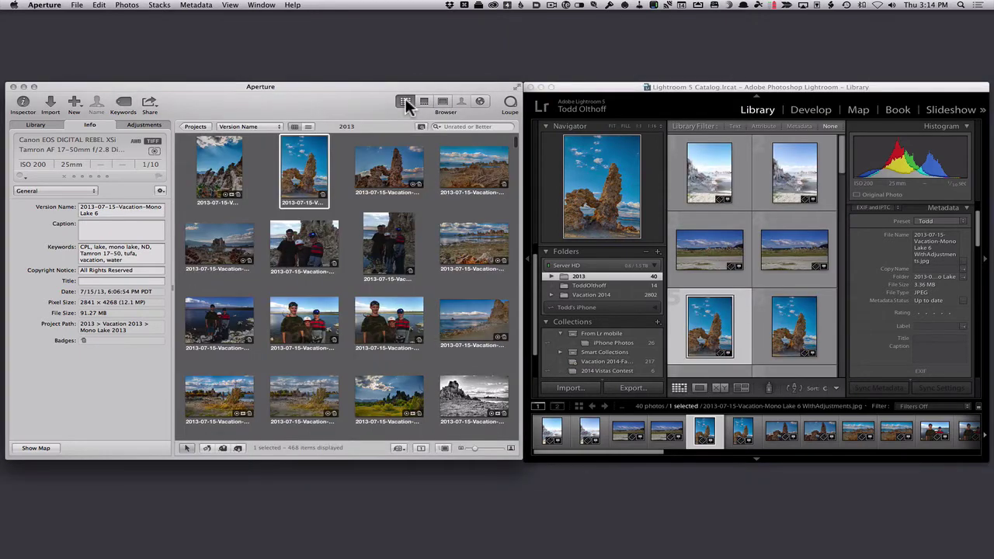
{"action": "left_click", "coordinate": [423, 104]}
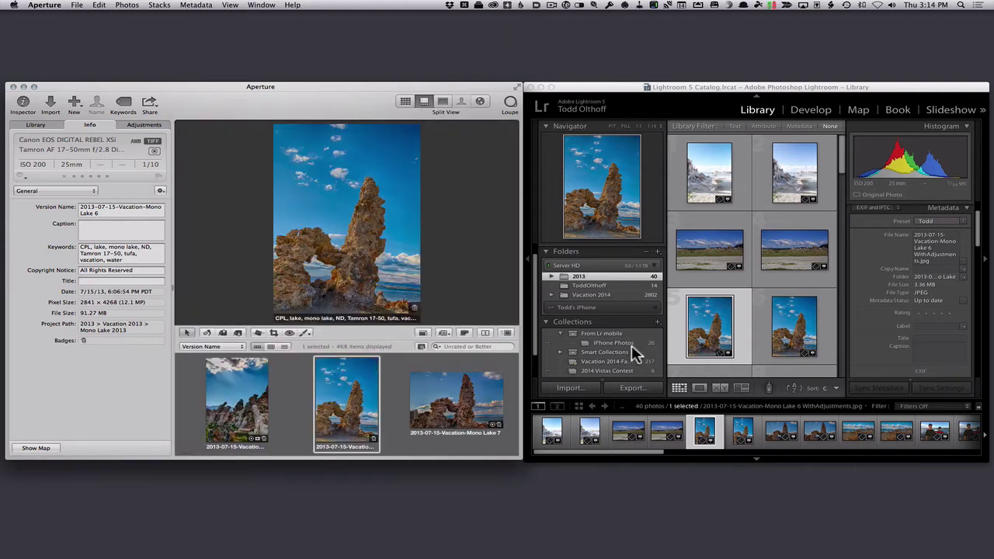
{"action": "left_click", "coordinate": [700, 389]}
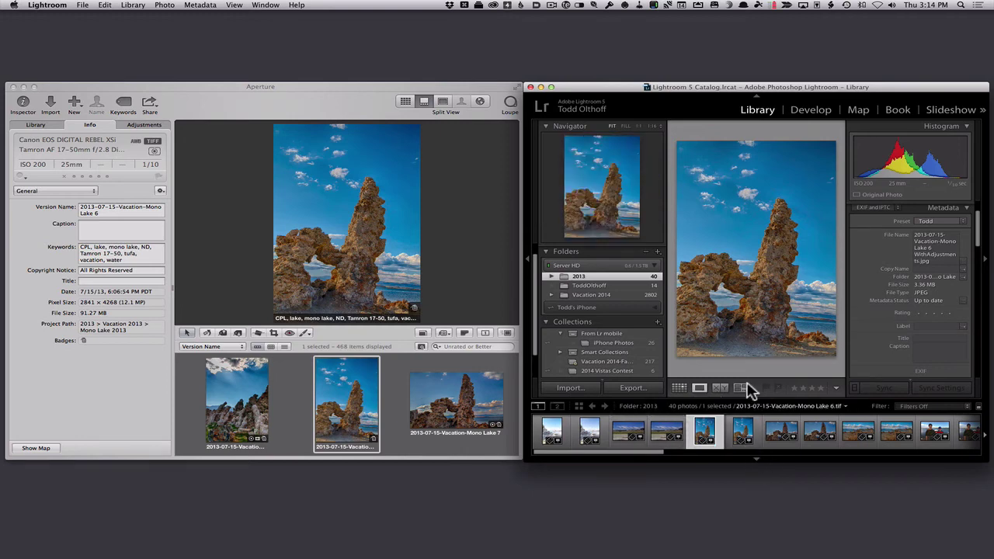
Hide and restore the filmstrip, and do the same with the navigator and folders area in Lightroom.
{"action": "left_click", "coordinate": [755, 458]}
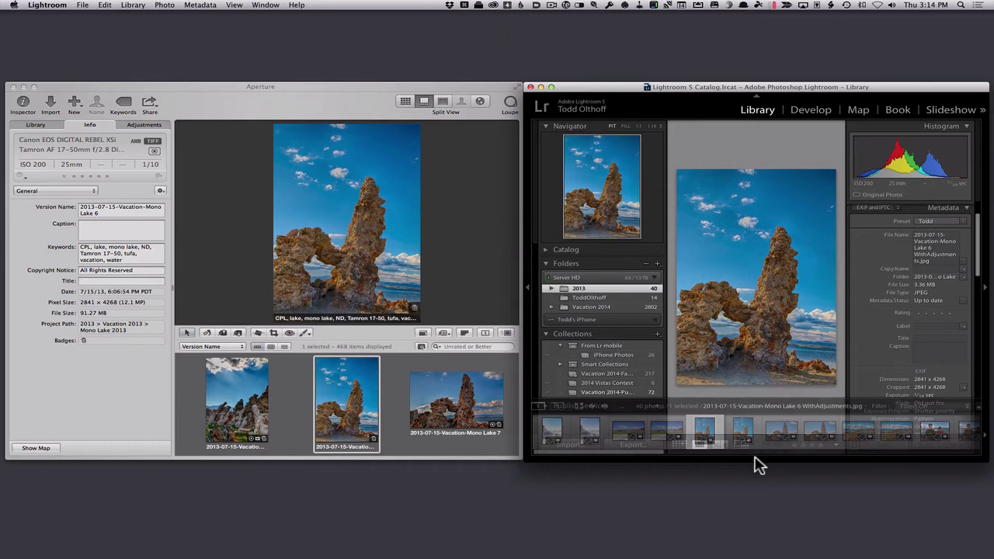
{"action": "left_click", "coordinate": [757, 464]}
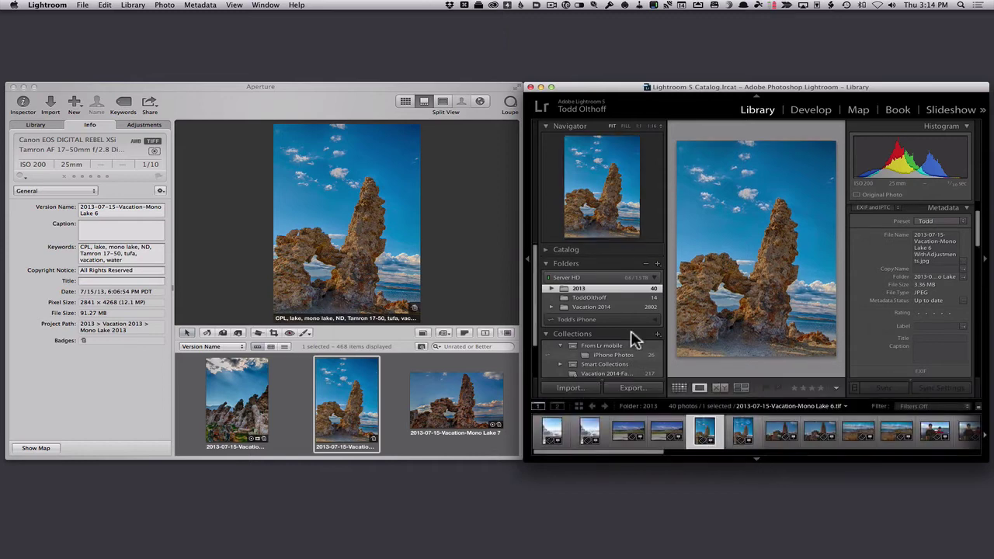
{"action": "left_click", "coordinate": [526, 261]}
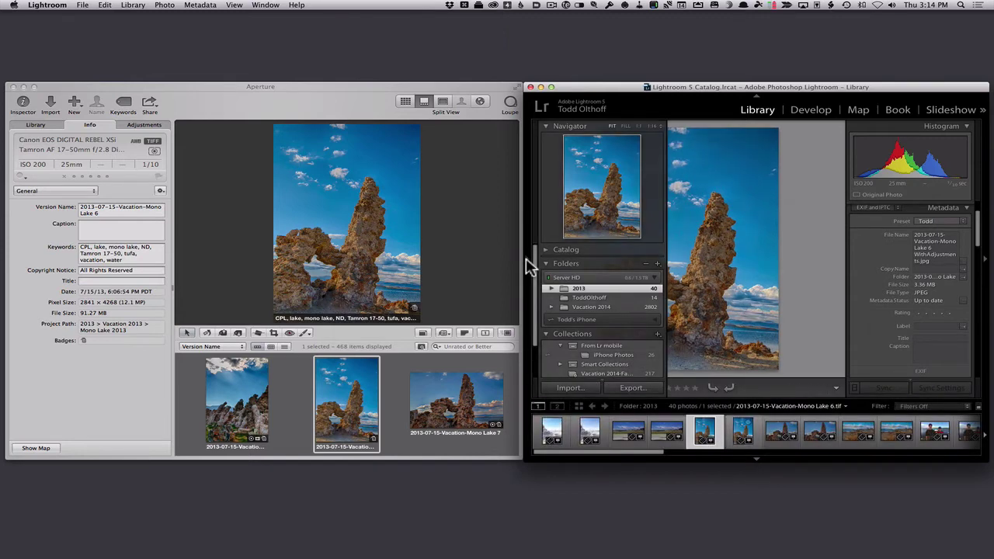
{"action": "left_click", "coordinate": [526, 264]}
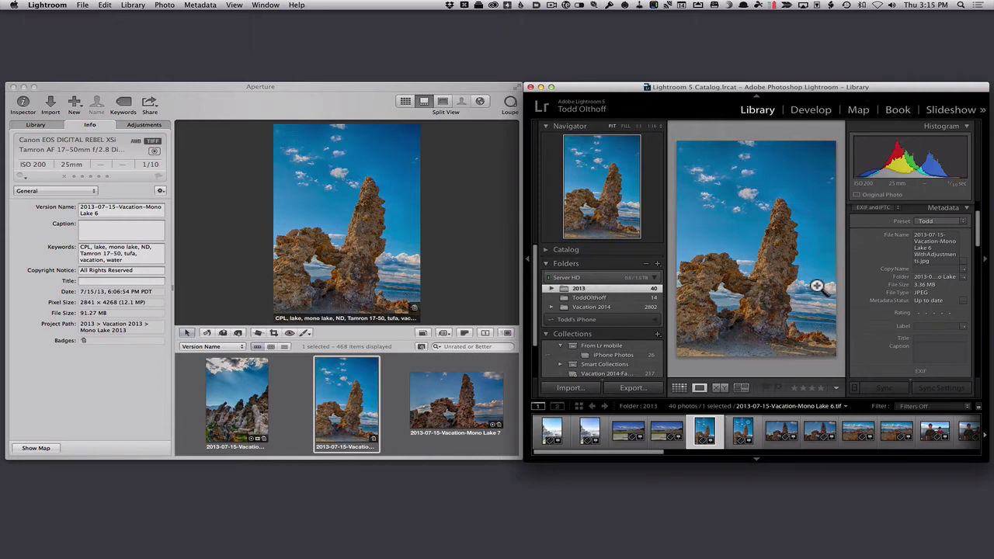
Magnify part of the Mono Lake photo with Aperture's Loupe, and turn the Loupe off again.
{"action": "left_click", "coordinate": [458, 84]}
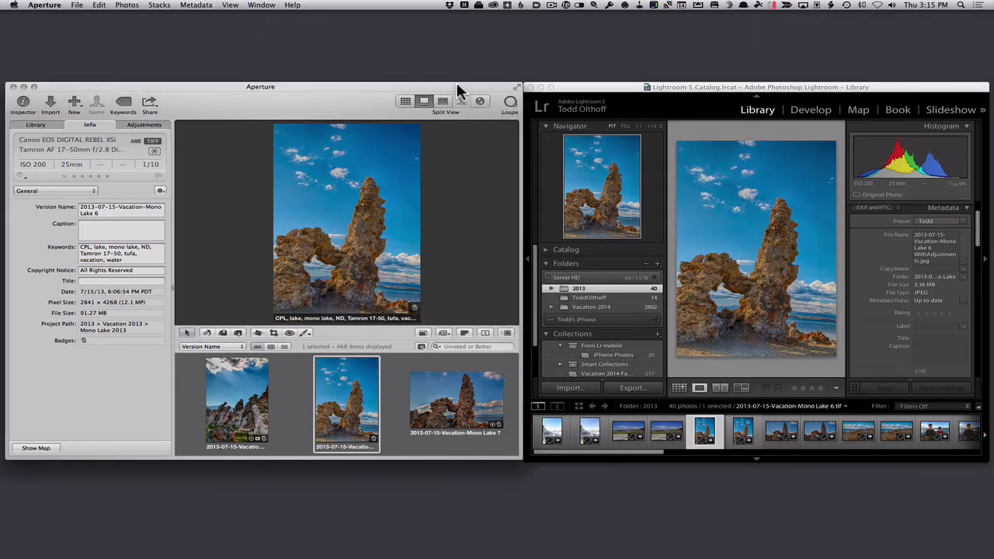
{"action": "left_click", "coordinate": [510, 104]}
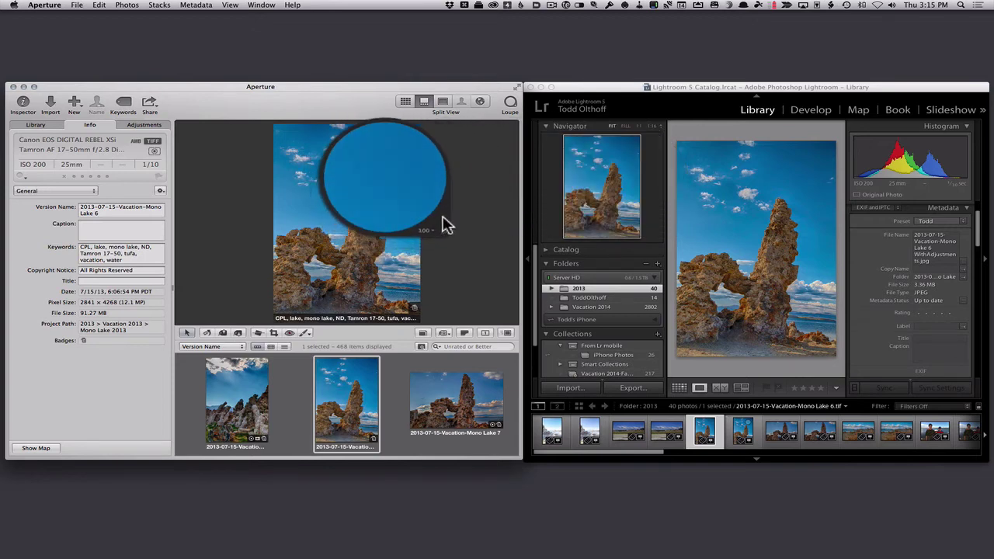
{"action": "left_click", "coordinate": [510, 104]}
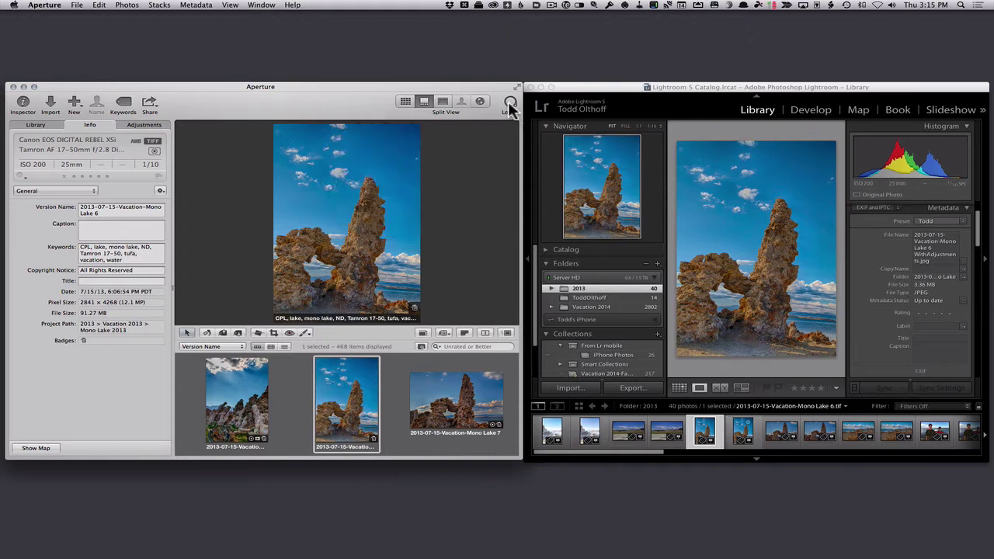
Inspect the sky of the photo at 1:1 magnification in Lightroom, and return to the Fit zoom level.
{"action": "left_click", "coordinate": [613, 94]}
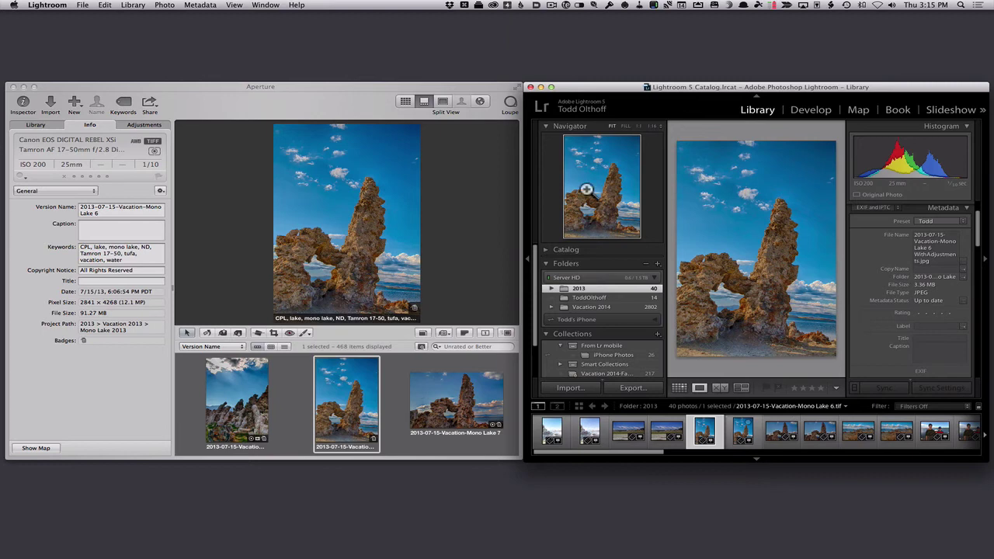
{"action": "left_click", "coordinate": [637, 126]}
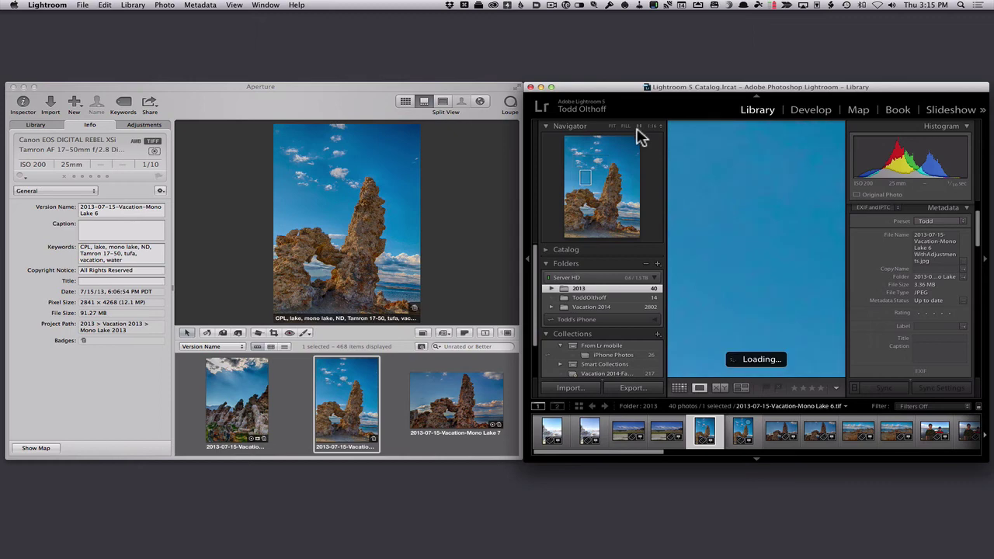
{"action": "mouse_move", "coordinate": [591, 179]}
{"action": "left_mouse_down"}
{"action": "mouse_move", "coordinate": [614, 181]}
{"action": "mouse_move", "coordinate": [594, 174]}
{"action": "left_mouse_up"}
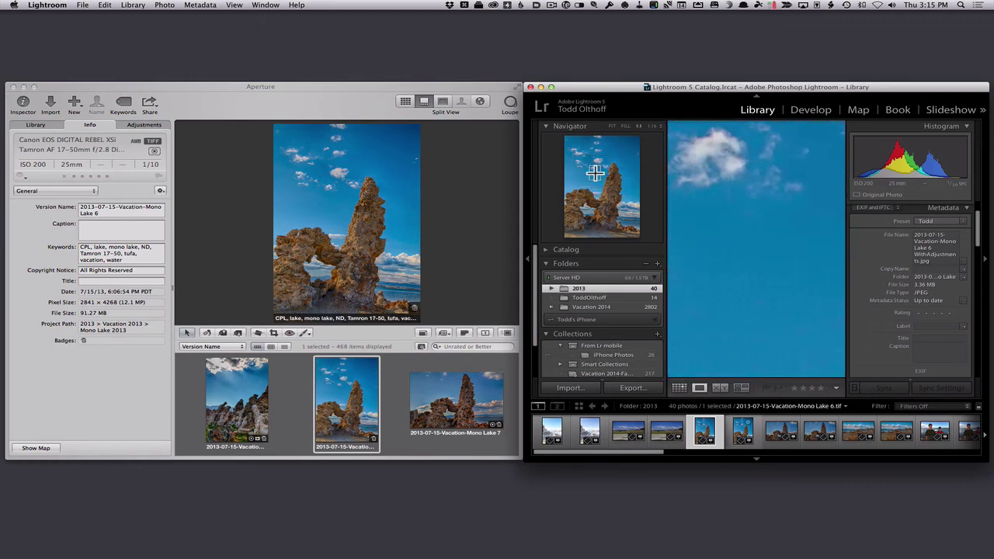
{"action": "left_click", "coordinate": [612, 127]}
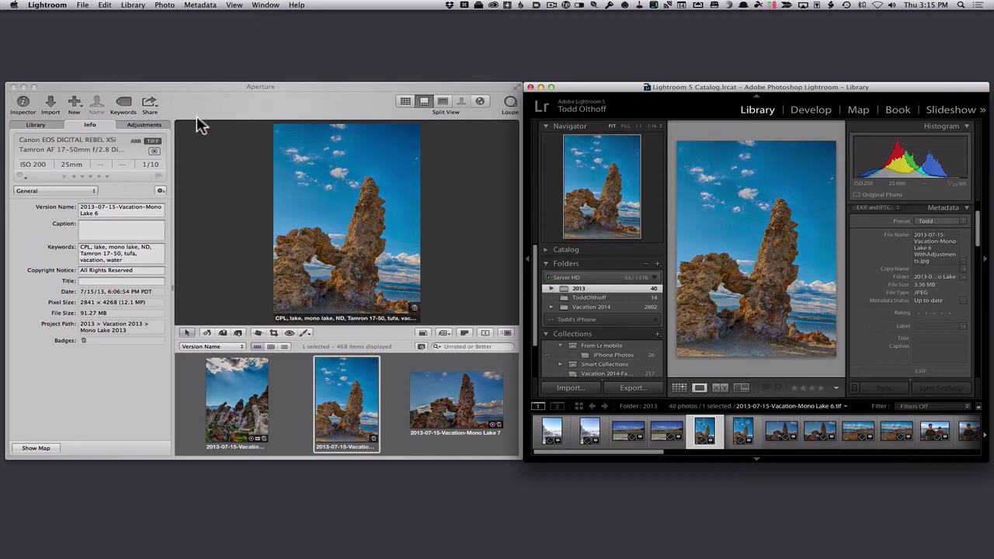
Show the adjustment controls for the photo in Aperture and the Develop module in Lightroom for comparison.
{"action": "left_click", "coordinate": [145, 126]}
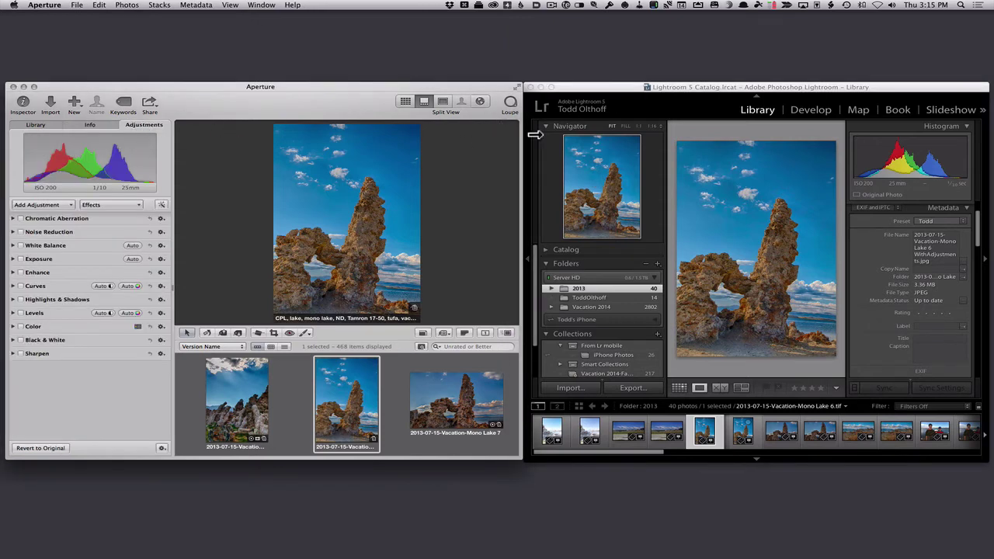
{"action": "left_click", "coordinate": [806, 109]}
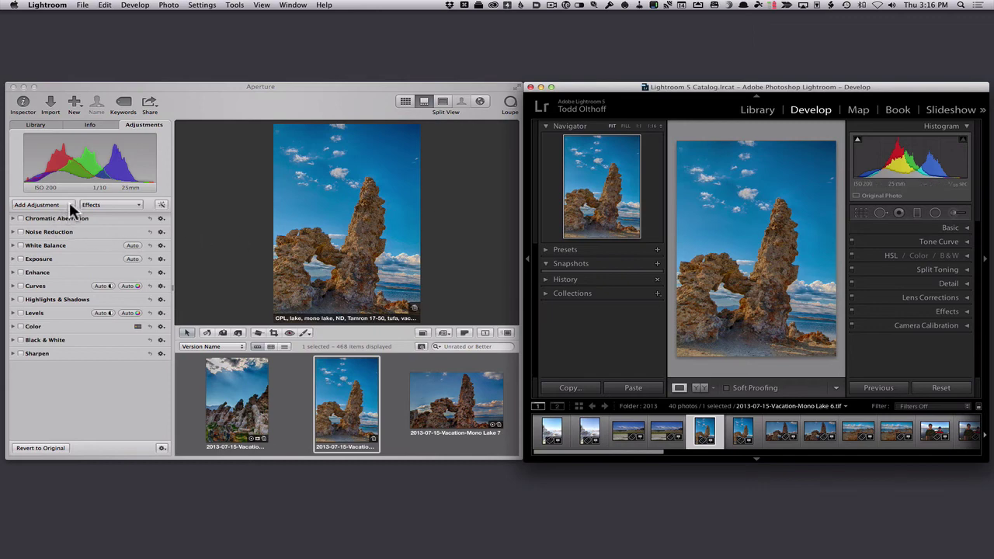
Look through Aperture's effects preset categories and its full list of available adjustments, closing each list without choosing anything.
{"action": "left_click", "coordinate": [137, 204]}
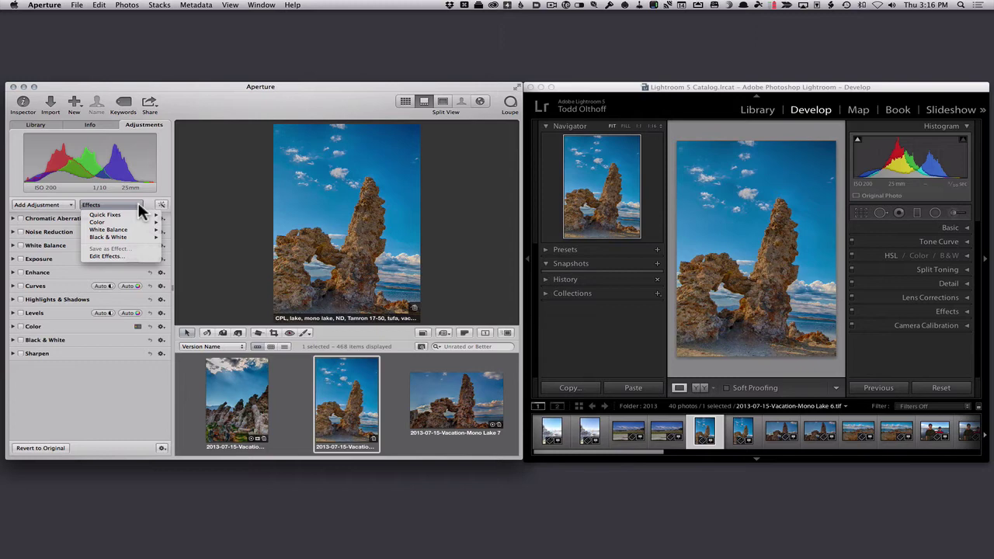
{"action": "left_click", "coordinate": [139, 205]}
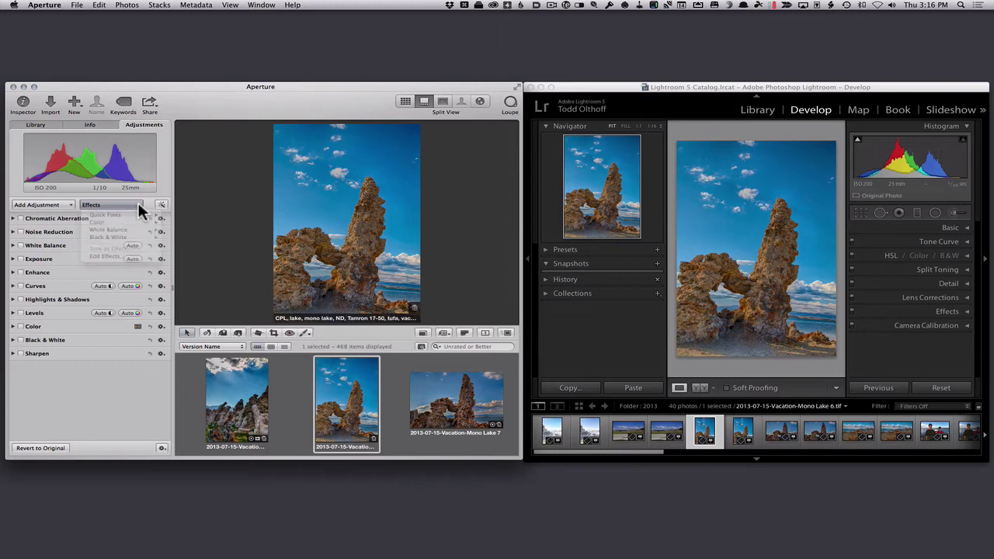
{"action": "left_click", "coordinate": [68, 204]}
{"action": "mouse_move", "coordinate": [74, 215]}
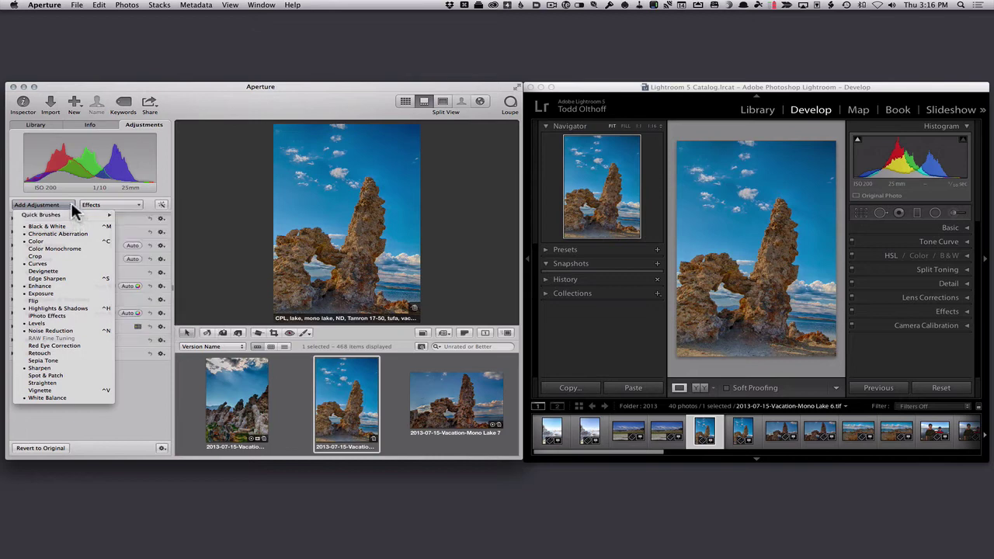
{"action": "left_click", "coordinate": [71, 202]}
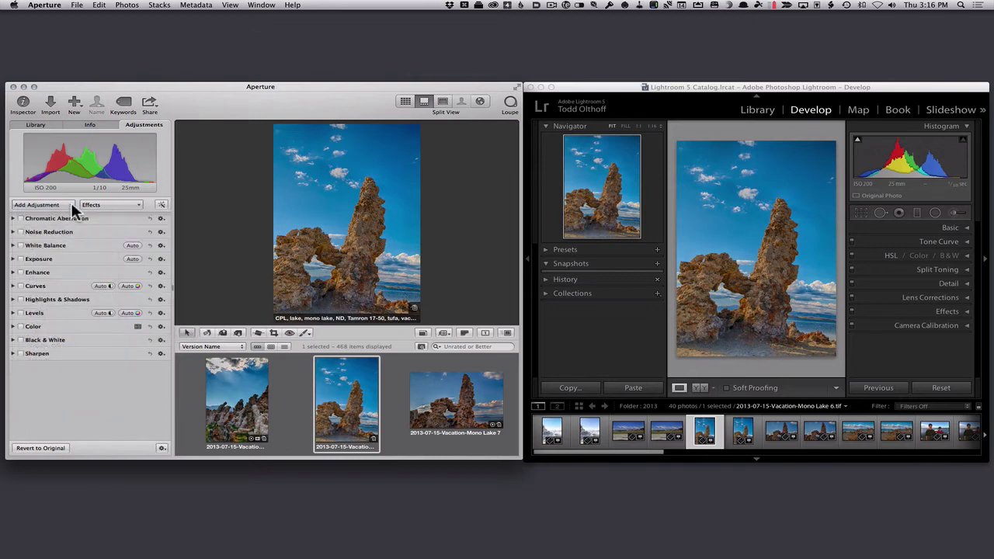
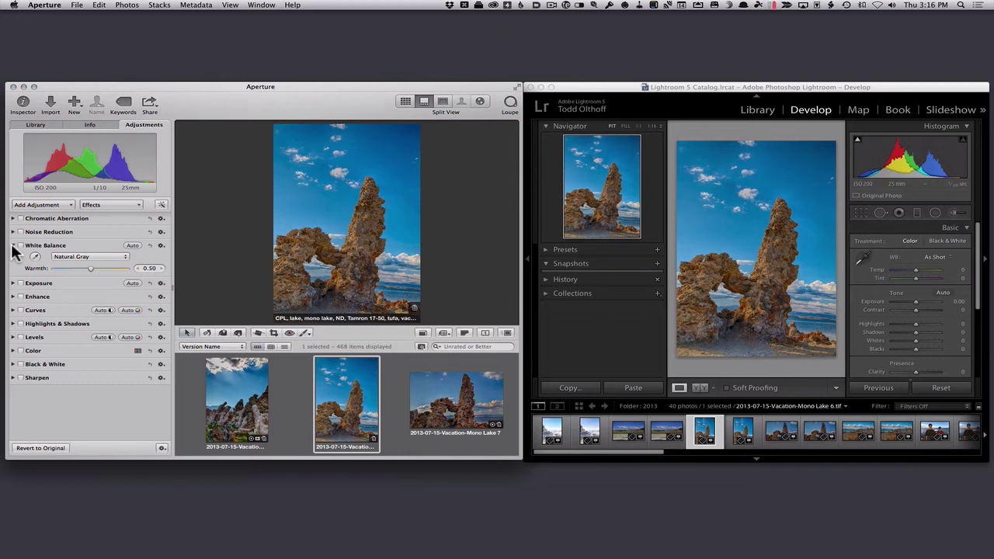
Switch Aperture's White Balance mode to Temperature & Tint, and collapse the White Balance adjustment.
{"action": "left_click", "coordinate": [124, 256]}
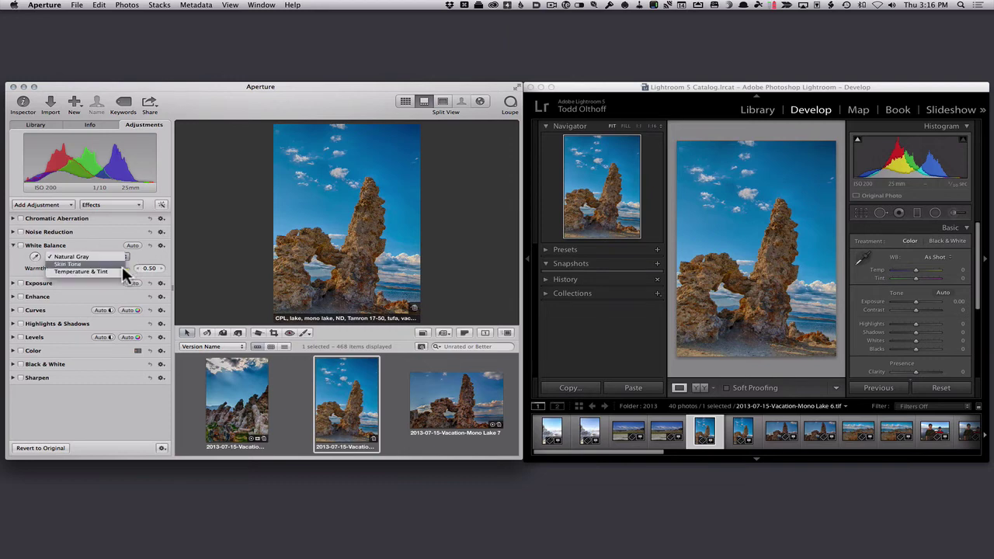
{"action": "left_click", "coordinate": [121, 272]}
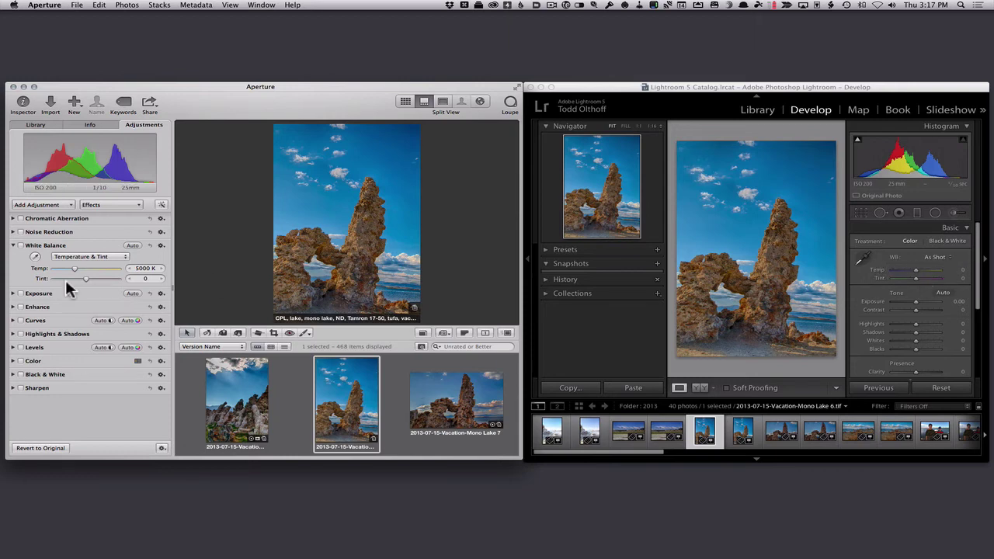
{"action": "left_click", "coordinate": [12, 246]}
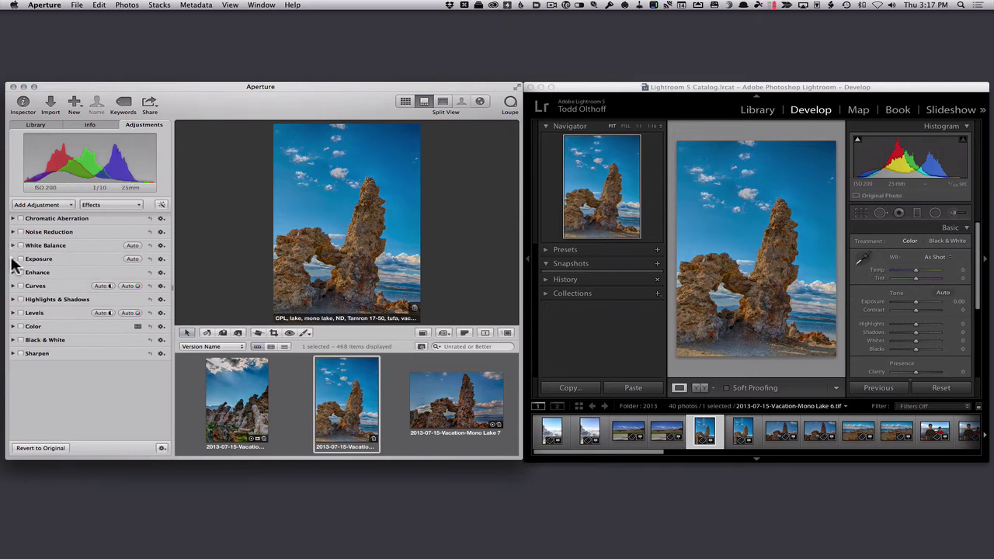
Expand Aperture's Exposure, Enhance and Levels controls, briefly viewing the Highlights & Shadows sliders in between.
{"action": "left_click", "coordinate": [12, 259]}
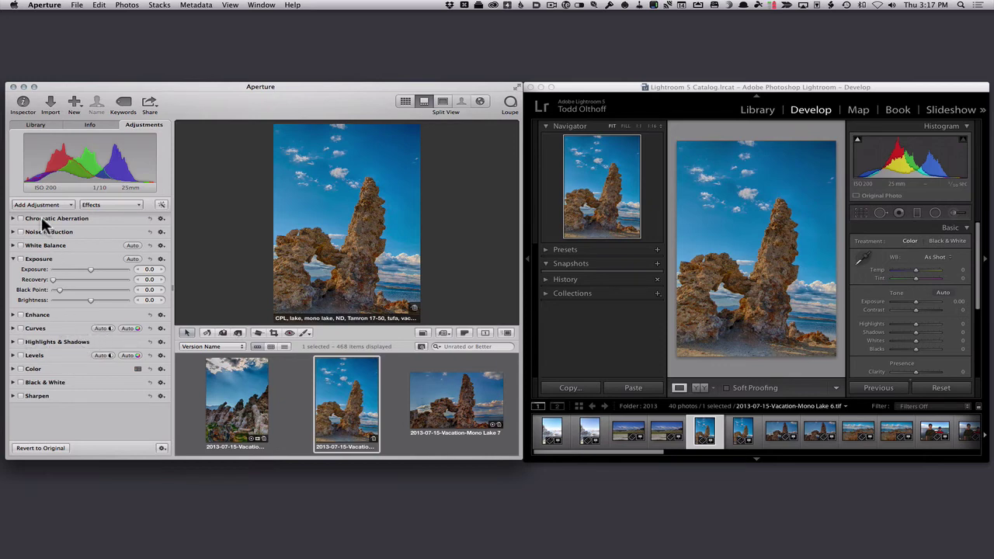
{"action": "left_click", "coordinate": [13, 314]}
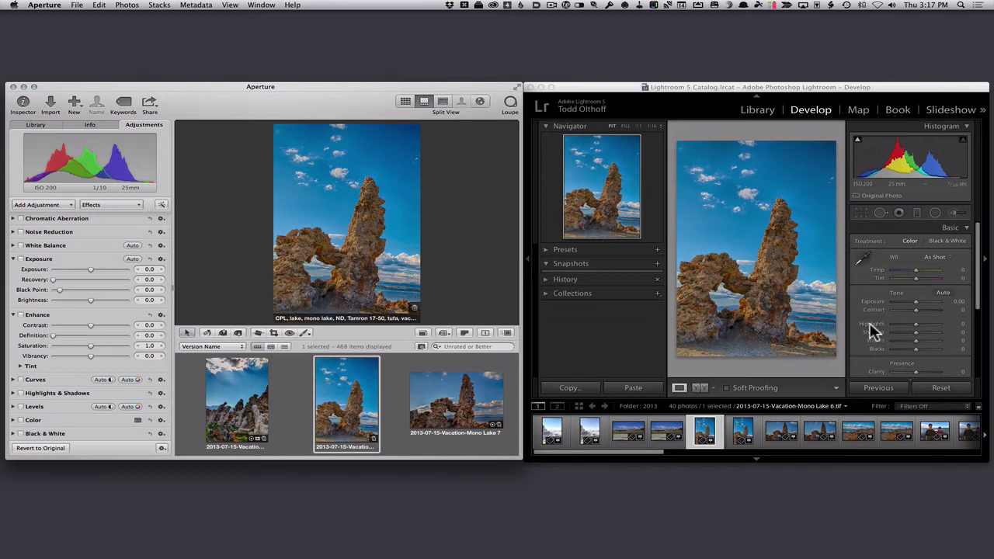
{"action": "left_click", "coordinate": [13, 393]}
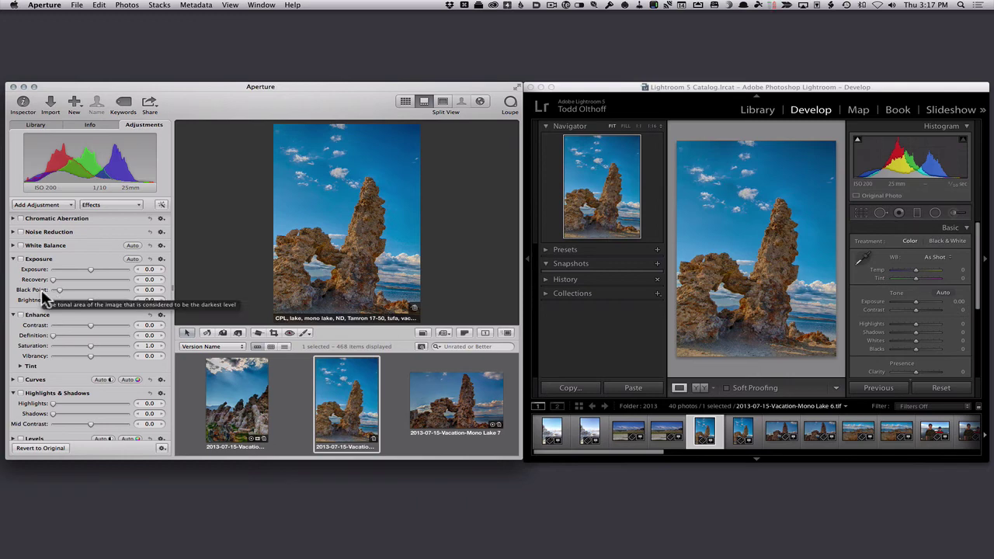
{"action": "left_click", "coordinate": [13, 393]}
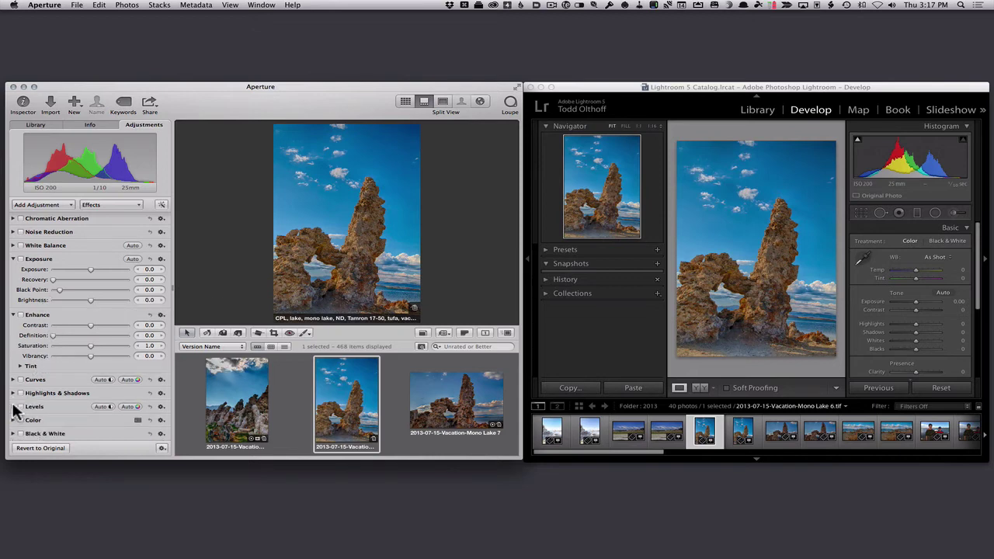
{"action": "left_click", "coordinate": [13, 406]}
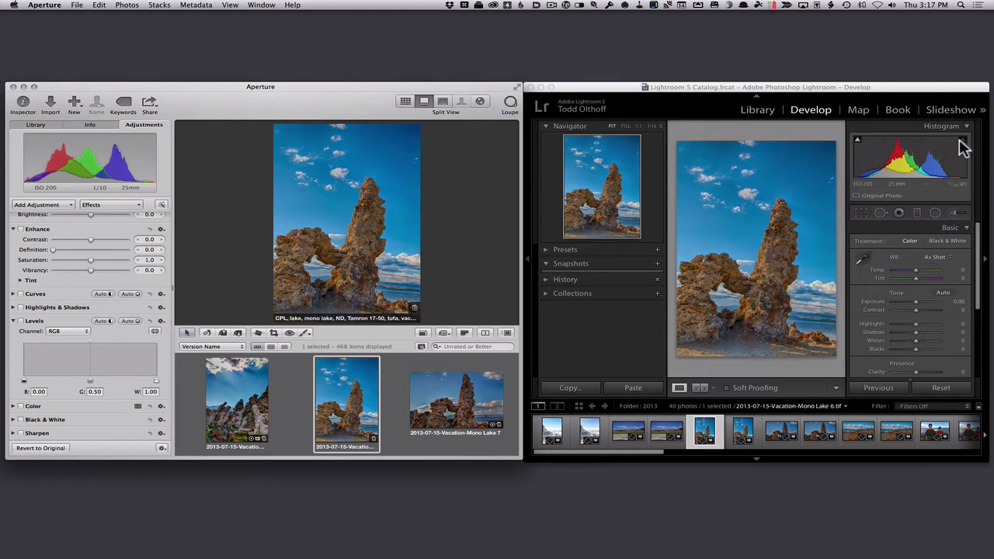
Review the tone and presence sliders in Lightroom's Basic section, and collapse Levels, Enhance and Exposure in Aperture.
{"action": "left_click", "coordinate": [879, 345]}
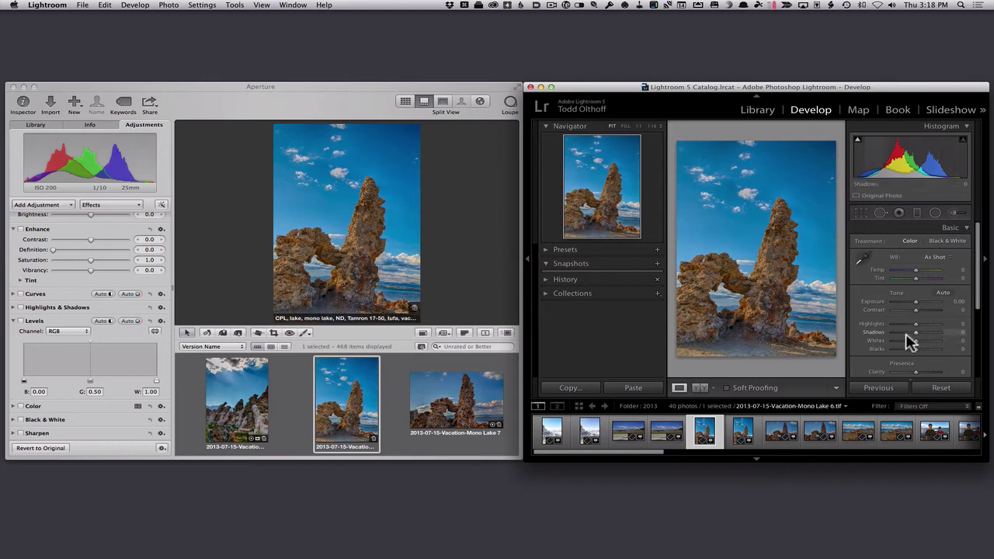
{"action": "scroll", "coordinate": [906, 334], "scroll_direction": "down", "scroll_amount": 2}
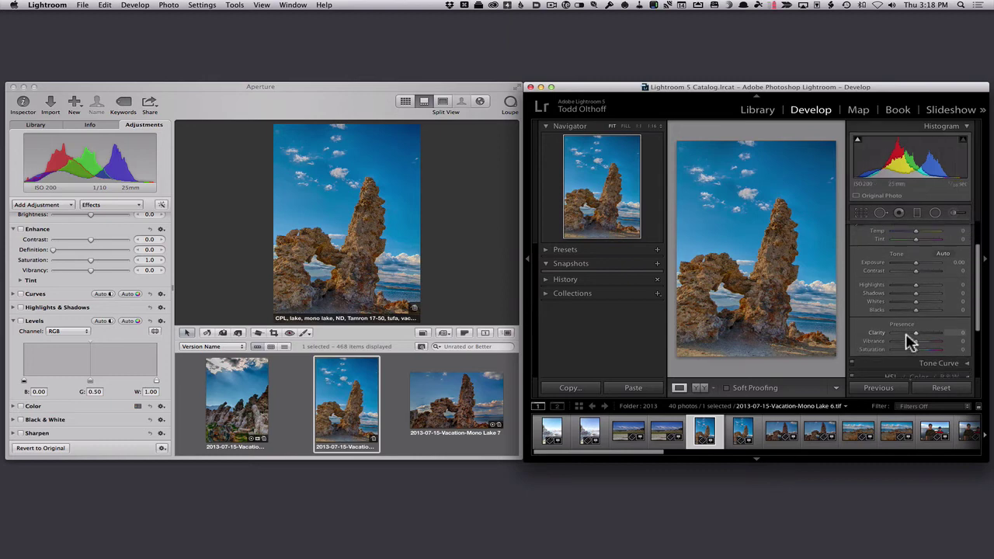
{"action": "left_click", "coordinate": [13, 326]}
{"action": "scroll", "coordinate": [14, 326], "scroll_direction": "up", "scroll_amount": 3}
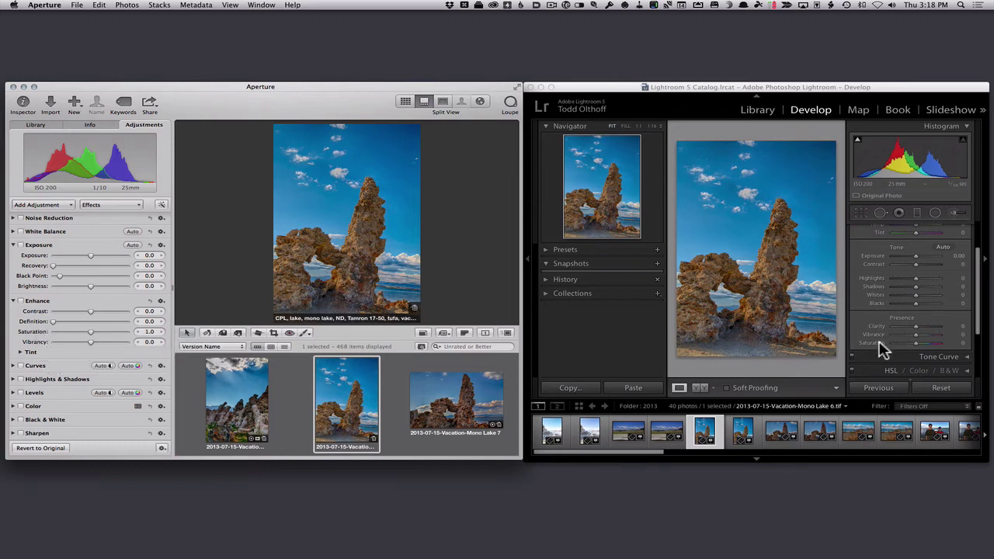
{"action": "left_click", "coordinate": [13, 300]}
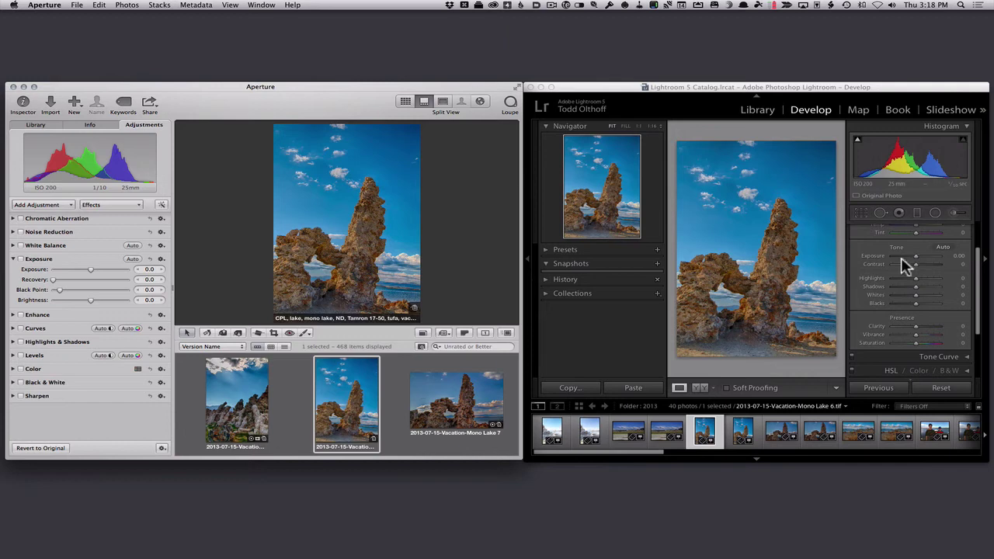
{"action": "left_click", "coordinate": [13, 260]}
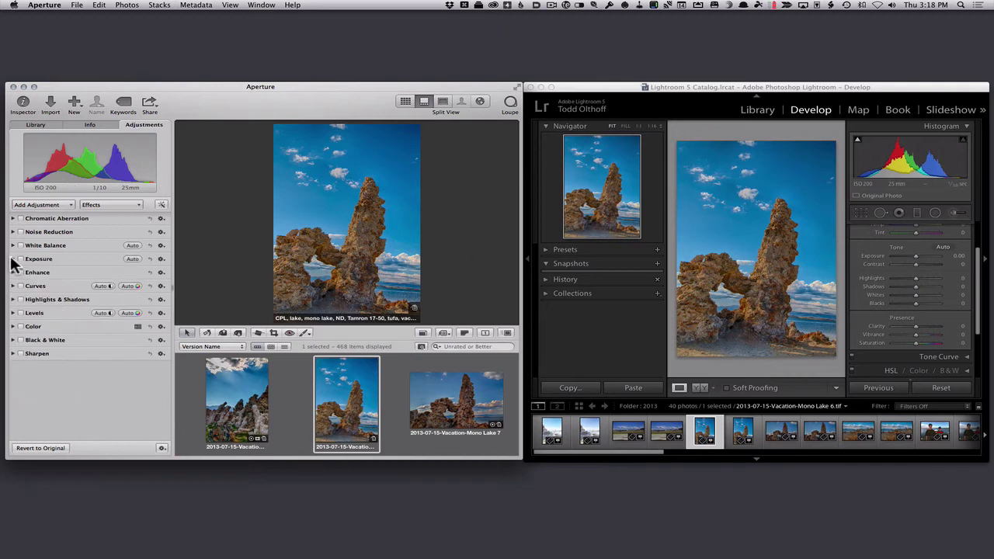
Return to the start of Lightroom's Basic adjustments and collapse that section.
{"action": "scroll", "coordinate": [942, 280], "scroll_direction": "up", "scroll_amount": 1}
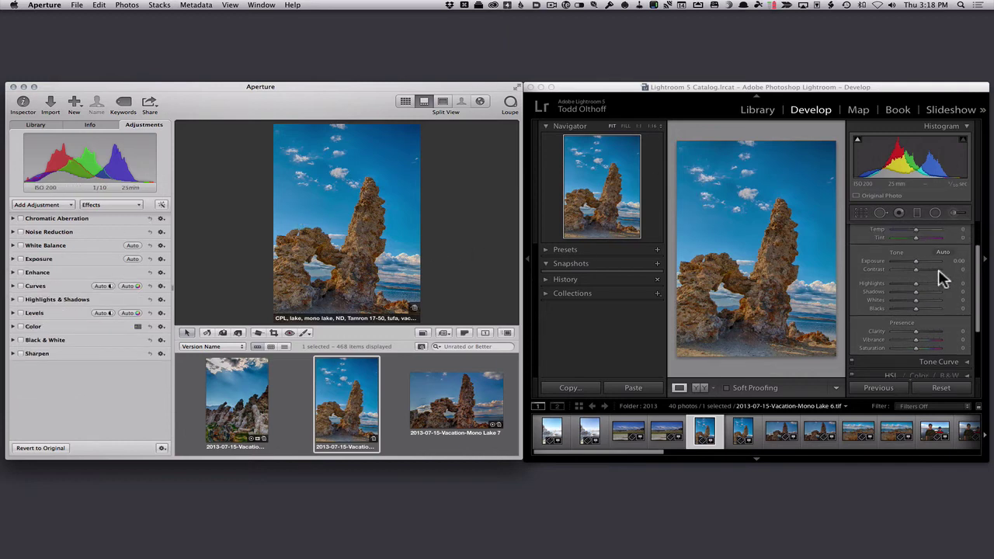
{"action": "scroll", "coordinate": [942, 279], "scroll_direction": "up", "scroll_amount": 2}
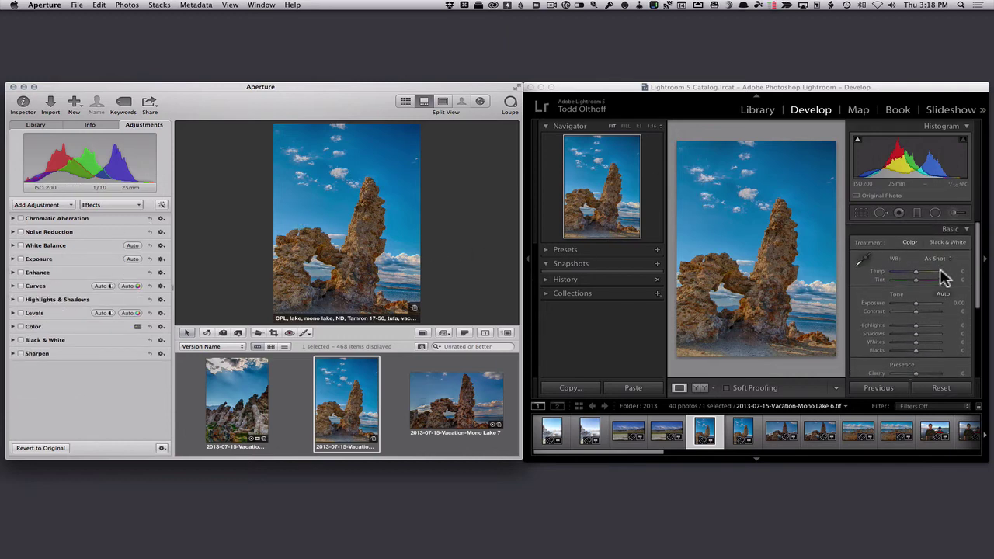
{"action": "left_click", "coordinate": [967, 228]}
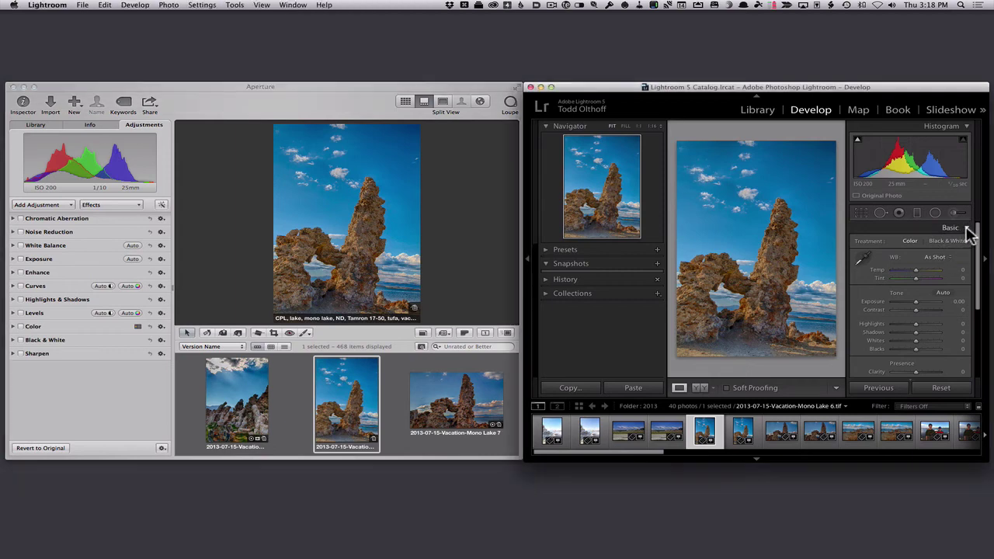
{"action": "left_click", "coordinate": [966, 228]}
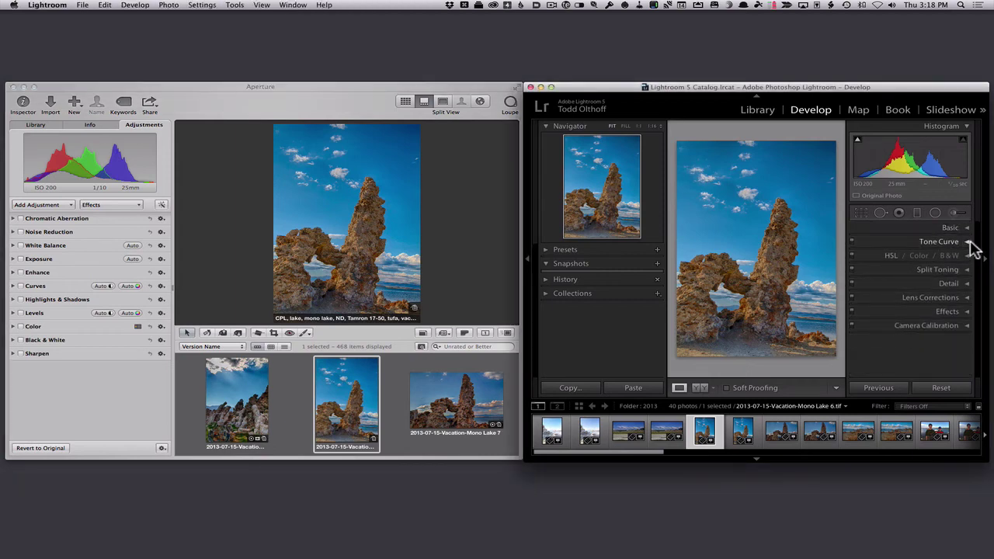
Compare Lightroom's Tone Curve with Aperture's Curves adjustment, and collapse both.
{"action": "left_click", "coordinate": [971, 249]}
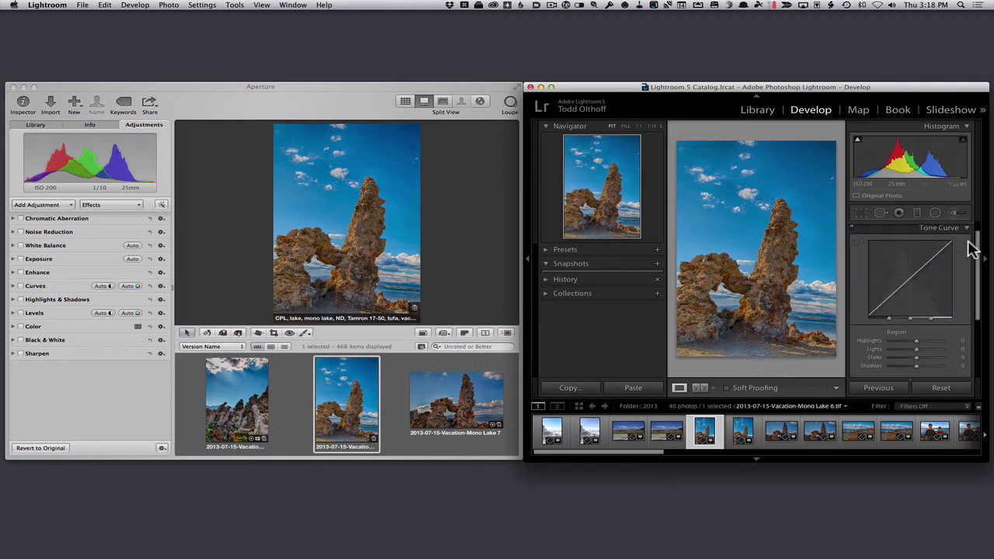
{"action": "left_click", "coordinate": [13, 286]}
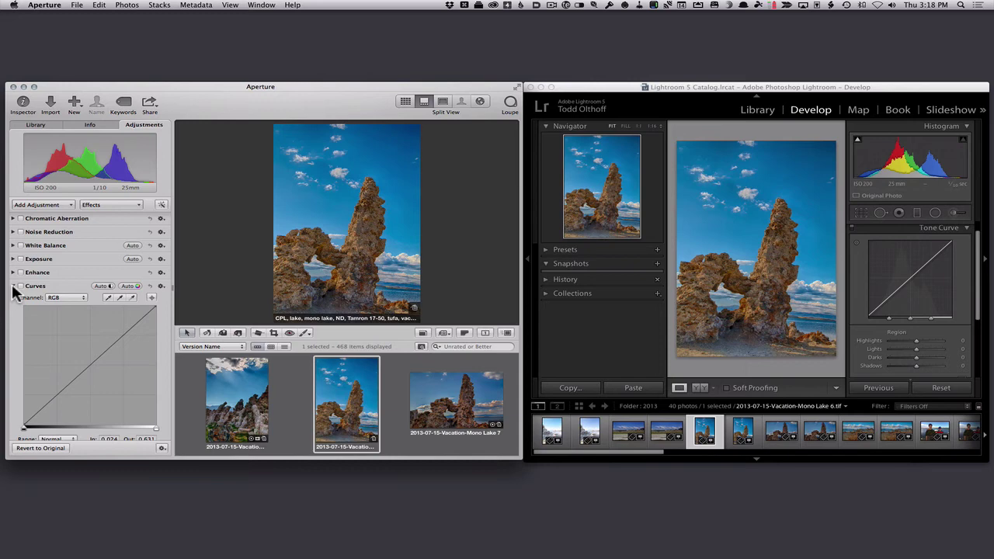
{"action": "left_click", "coordinate": [14, 286]}
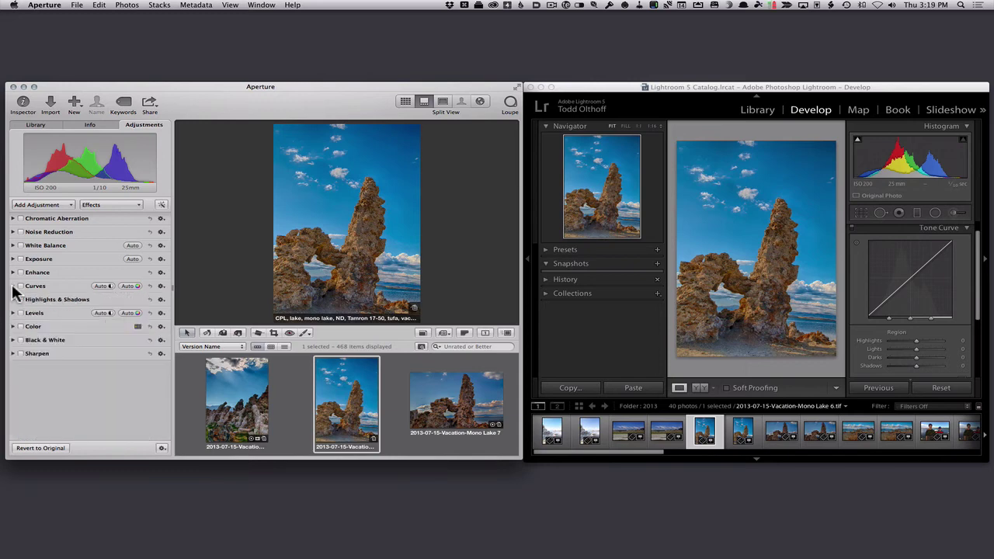
{"action": "left_click", "coordinate": [969, 230]}
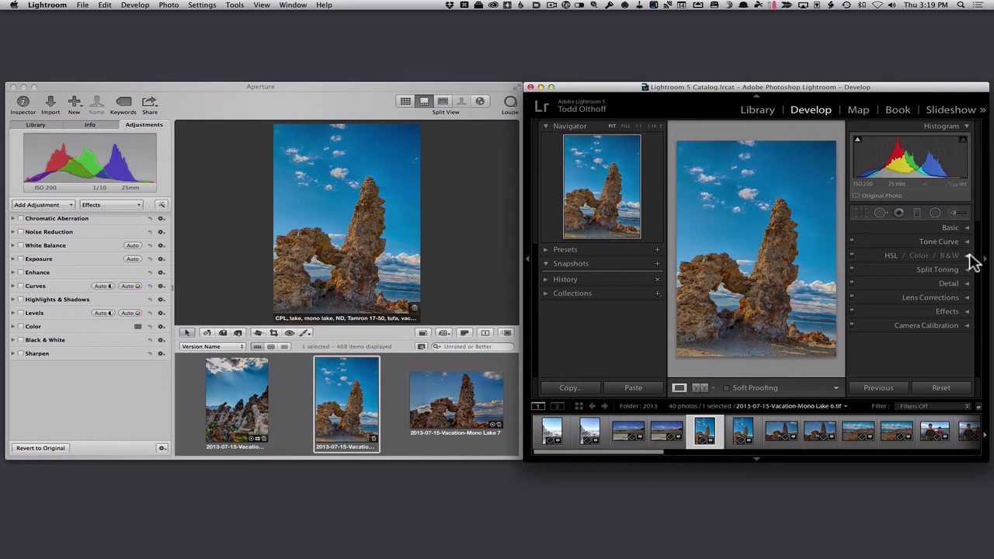
Compare Lightroom's HSL sliders with Aperture's Levels and Color controls, leaving only Aperture's Color adjustment expanded.
{"action": "left_click", "coordinate": [968, 256]}
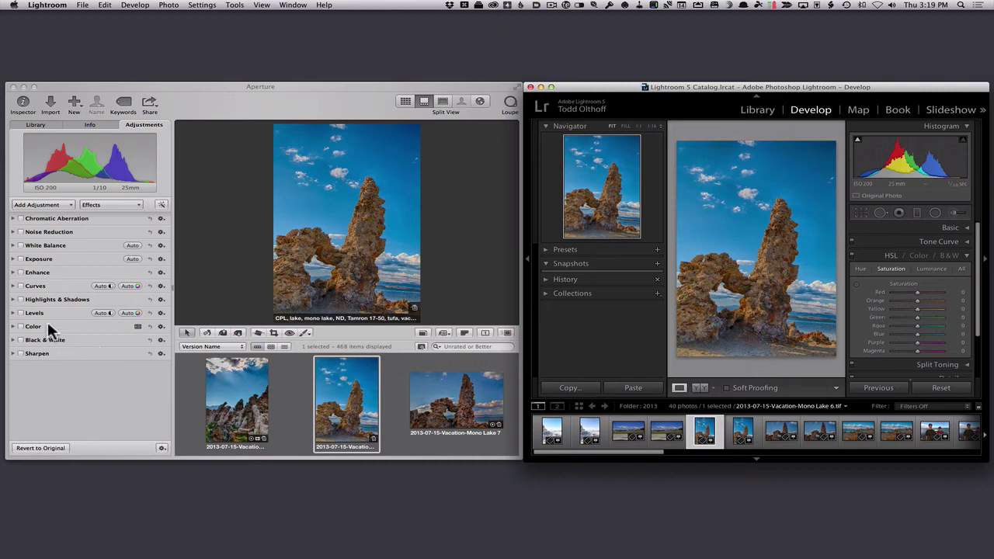
{"action": "left_click", "coordinate": [13, 314]}
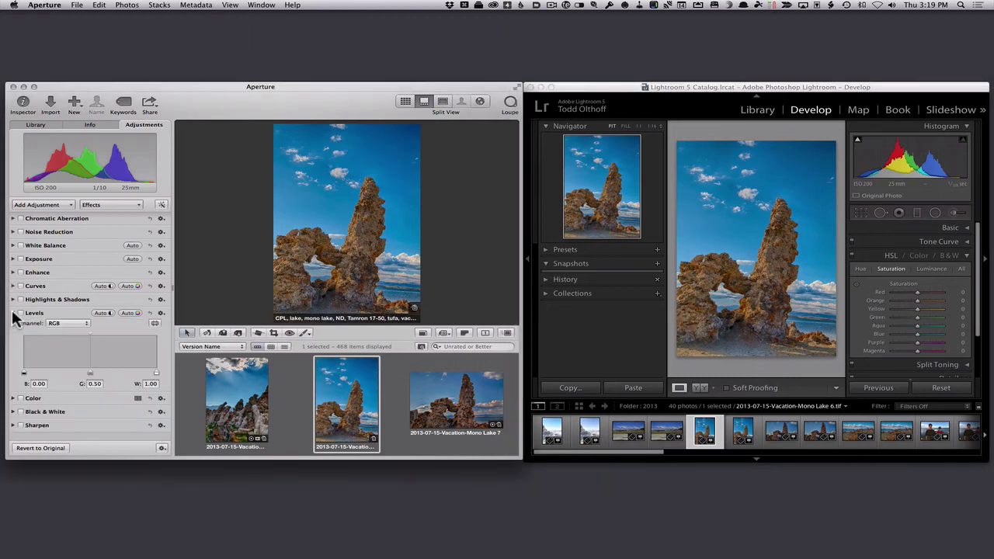
{"action": "left_click", "coordinate": [13, 313]}
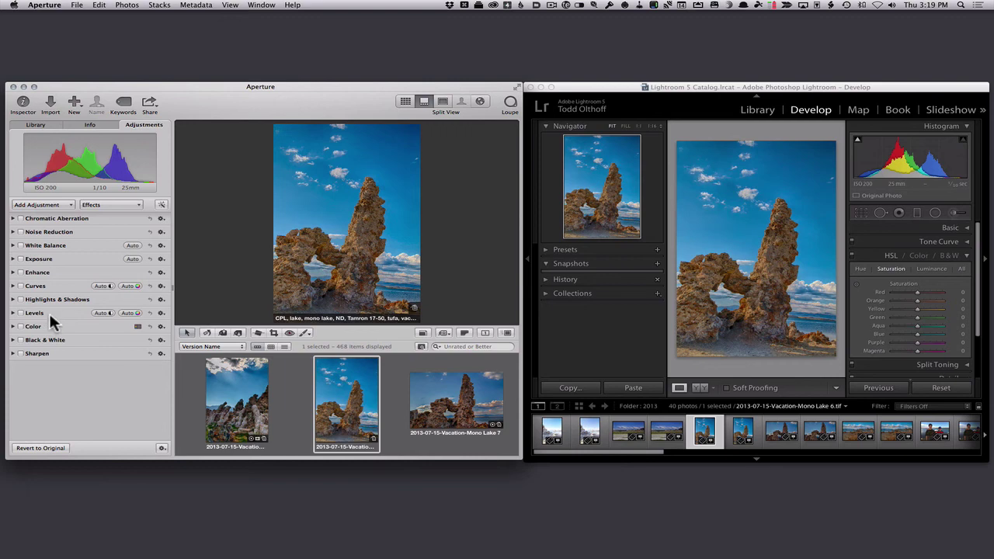
{"action": "left_click", "coordinate": [13, 326]}
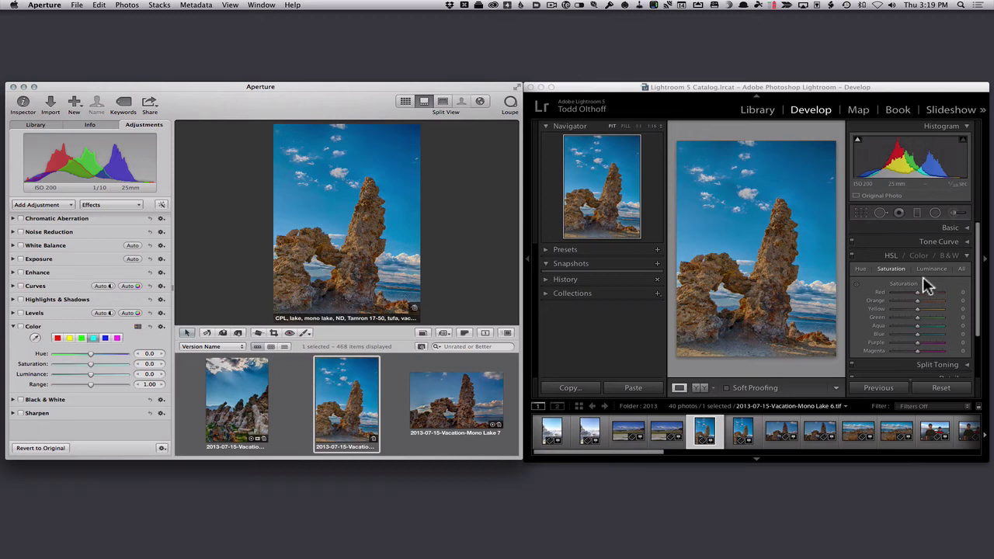
{"action": "left_click", "coordinate": [967, 256]}
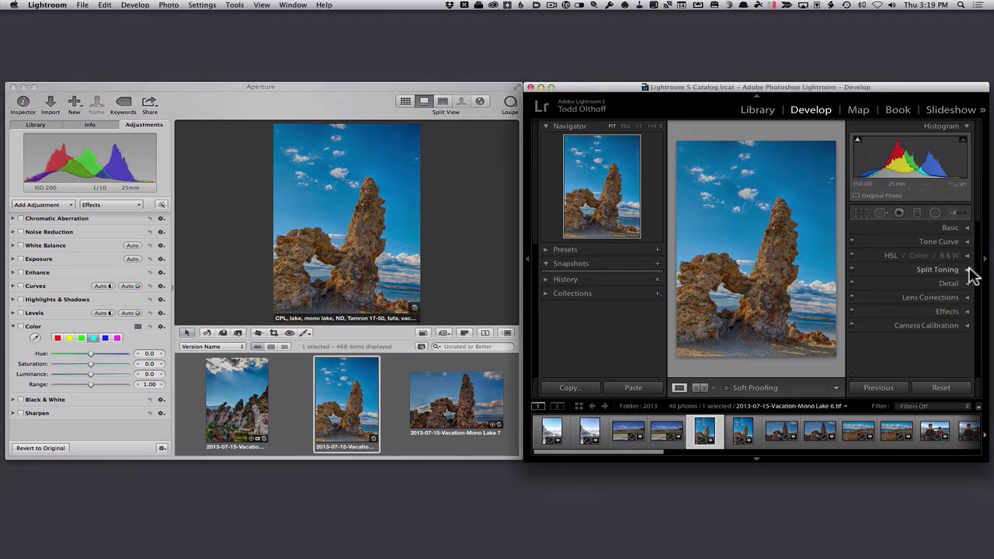
View Lightroom's Split Toning controls and collapse them, and show the sharpening and noise reduction sliders under Detail.
{"action": "left_click", "coordinate": [967, 269]}
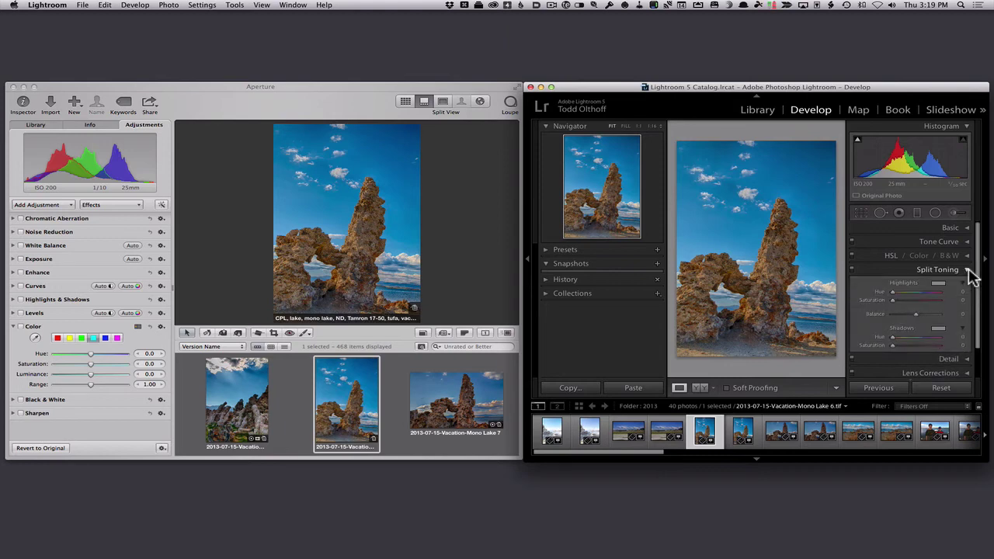
{"action": "left_click", "coordinate": [969, 272]}
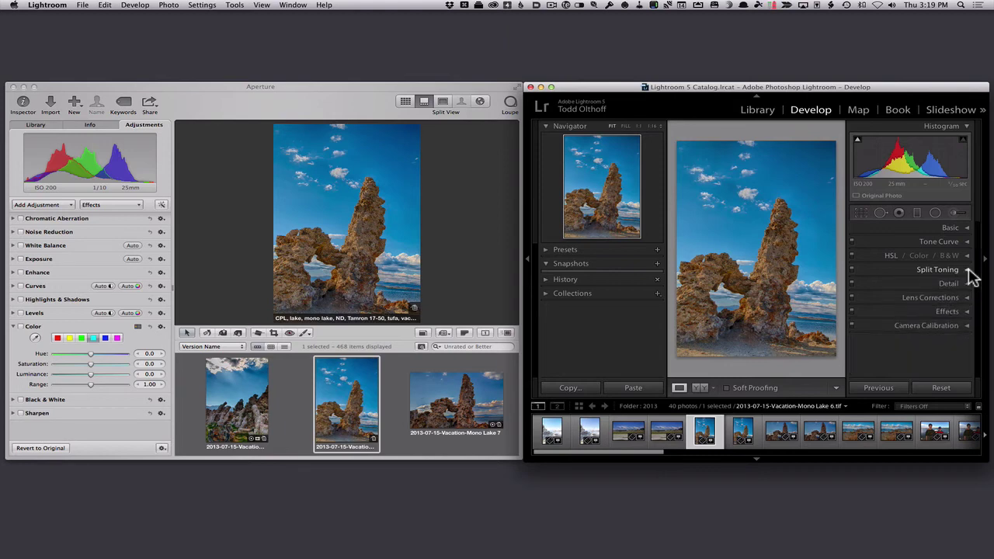
{"action": "left_click", "coordinate": [968, 284]}
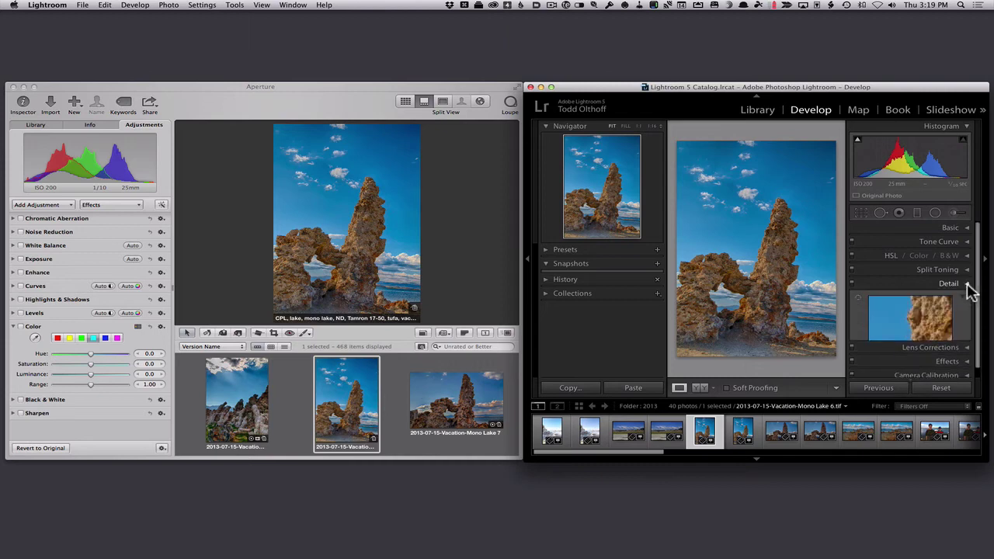
{"action": "scroll", "coordinate": [934, 355], "scroll_direction": "down", "scroll_amount": 5}
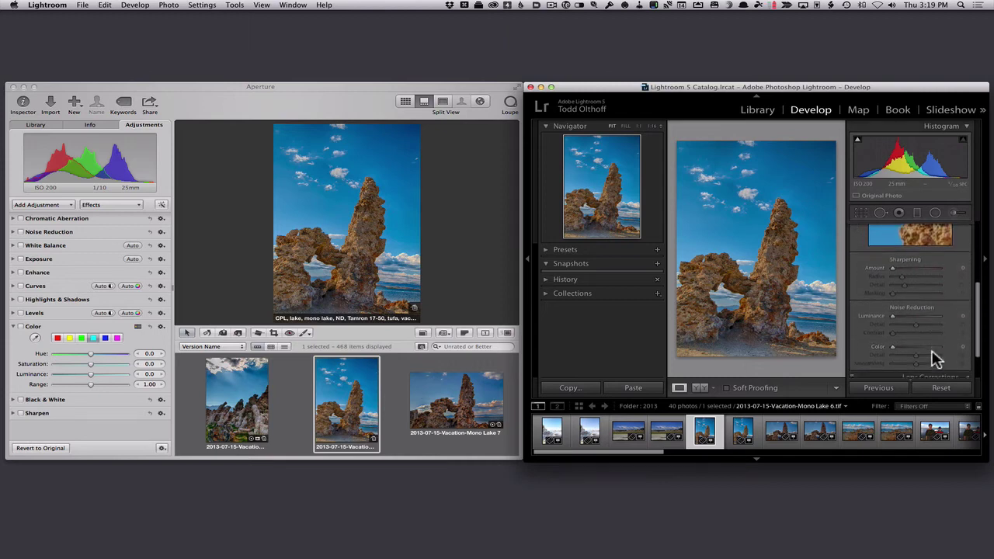
Collapse Aperture's Color adjustment, compare its Noise Reduction and Sharpen controls with Lightroom's Detail section, and collapse them all.
{"action": "left_click", "coordinate": [14, 327]}
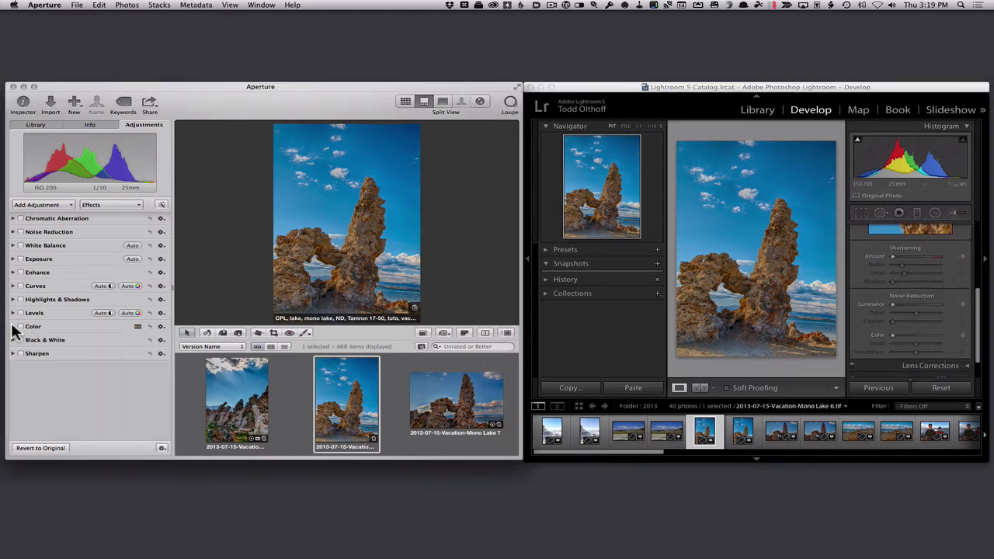
{"action": "left_click", "coordinate": [14, 232]}
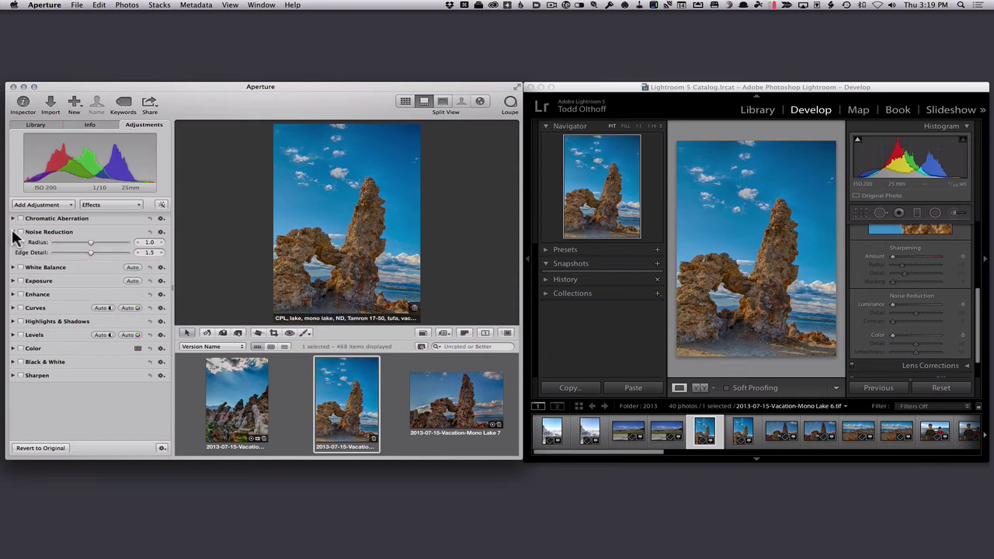
{"action": "left_click", "coordinate": [13, 232]}
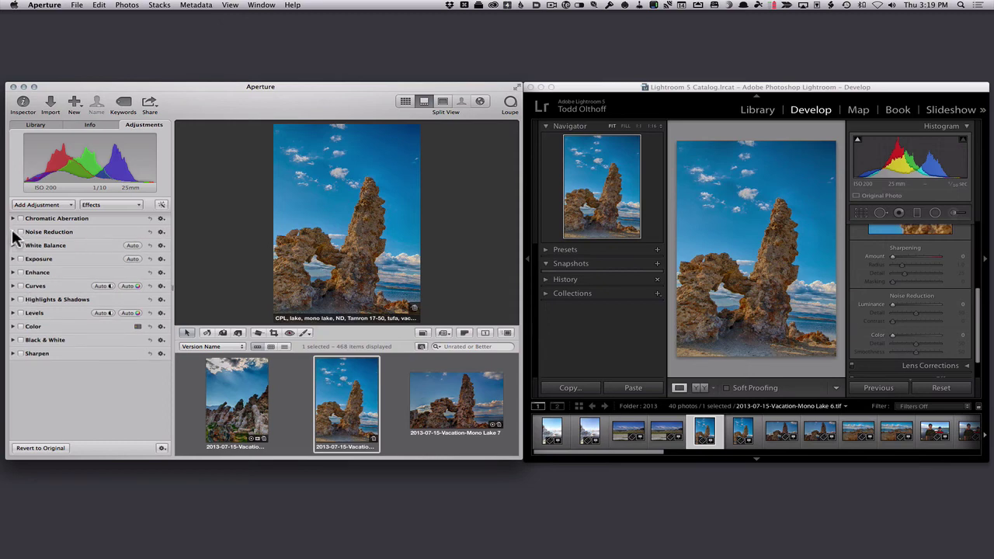
{"action": "left_click", "coordinate": [13, 354]}
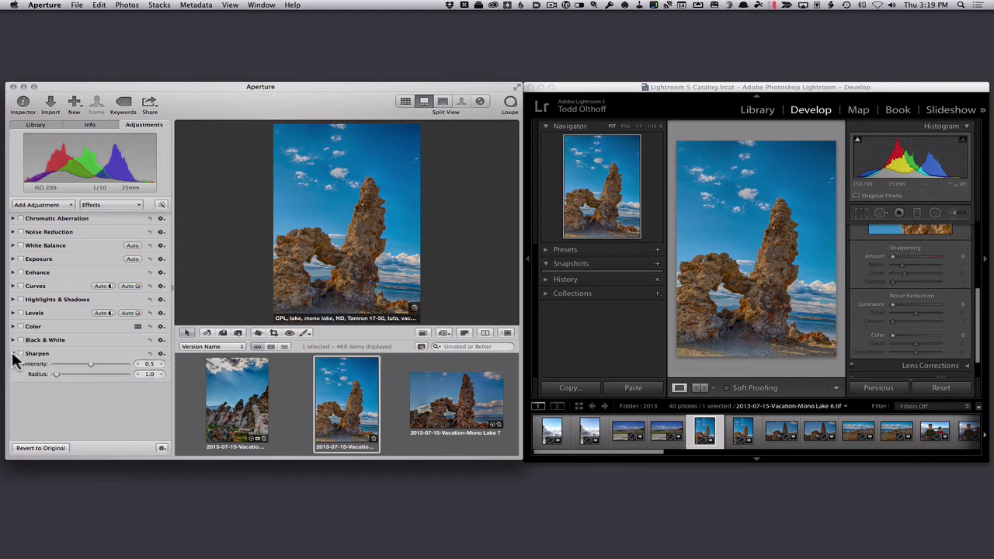
{"action": "left_click", "coordinate": [14, 354]}
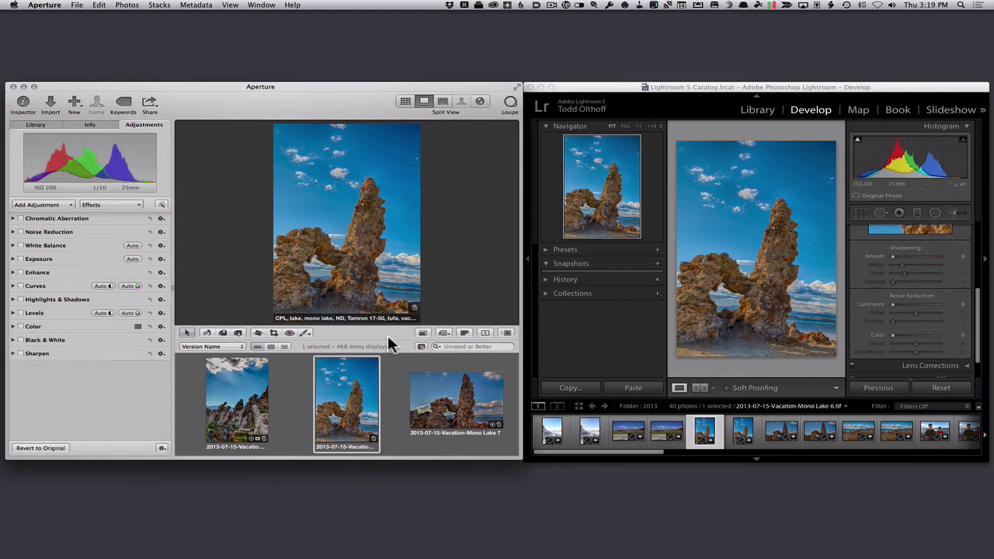
{"action": "scroll", "coordinate": [924, 312], "scroll_direction": "up", "scroll_amount": 2}
{"action": "scroll", "coordinate": [924, 310], "scroll_direction": "up", "scroll_amount": 5}
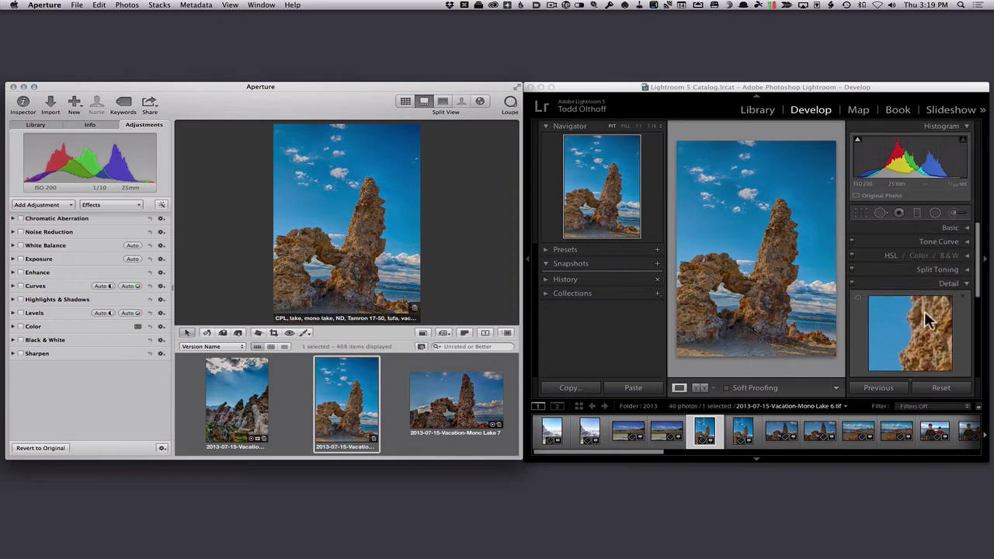
{"action": "left_click", "coordinate": [969, 285]}
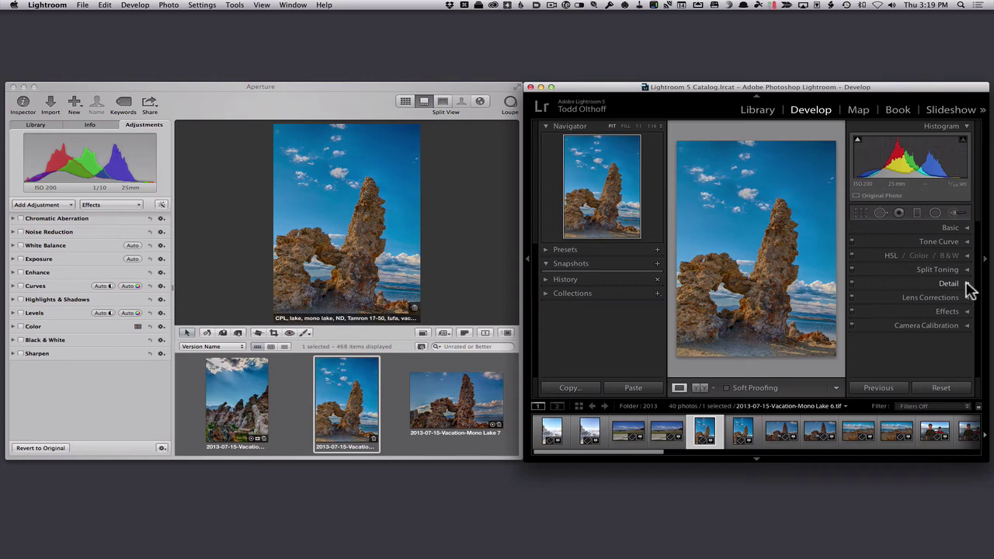
Compare the Color defringe controls in Lightroom's Lens Corrections with Aperture's Chromatic Aberration sliders, collapsing only the Aperture adjustment.
{"action": "left_click", "coordinate": [969, 300]}
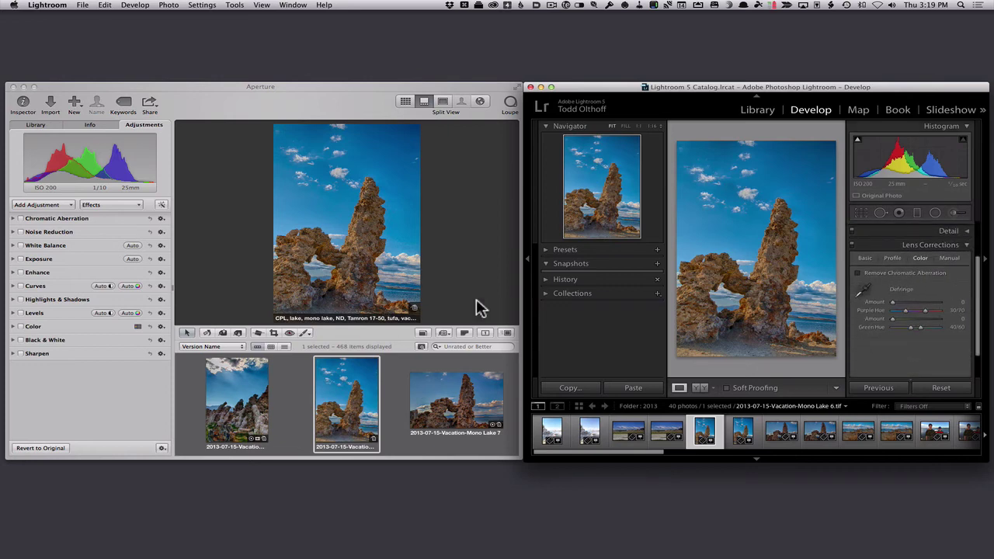
{"action": "left_click", "coordinate": [14, 219]}
{"action": "left_click", "coordinate": [13, 219]}
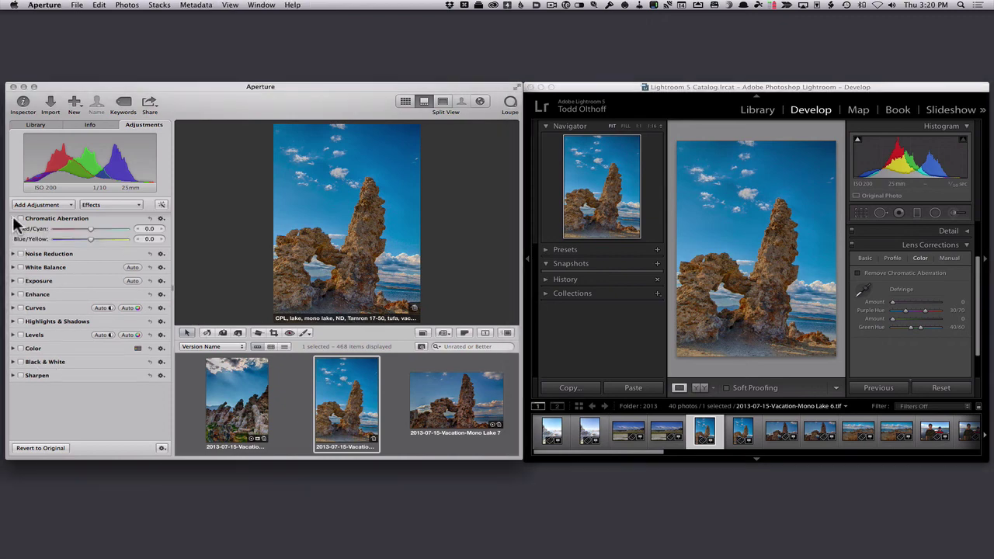
{"action": "left_click", "coordinate": [13, 219]}
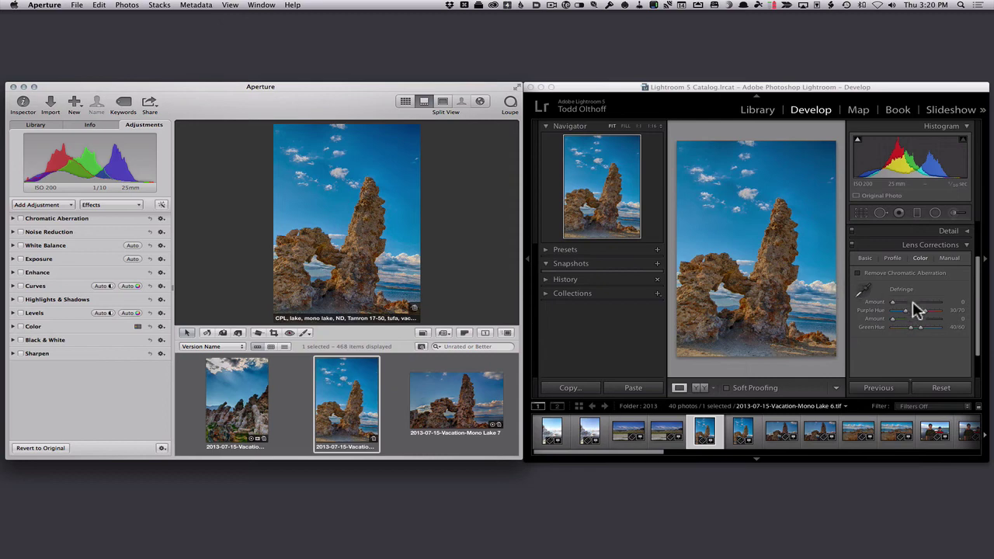
Show the Profile options of Lightroom's Lens Corrections and collapse that section.
{"action": "left_click", "coordinate": [892, 258]}
{"action": "left_click", "coordinate": [892, 258]}
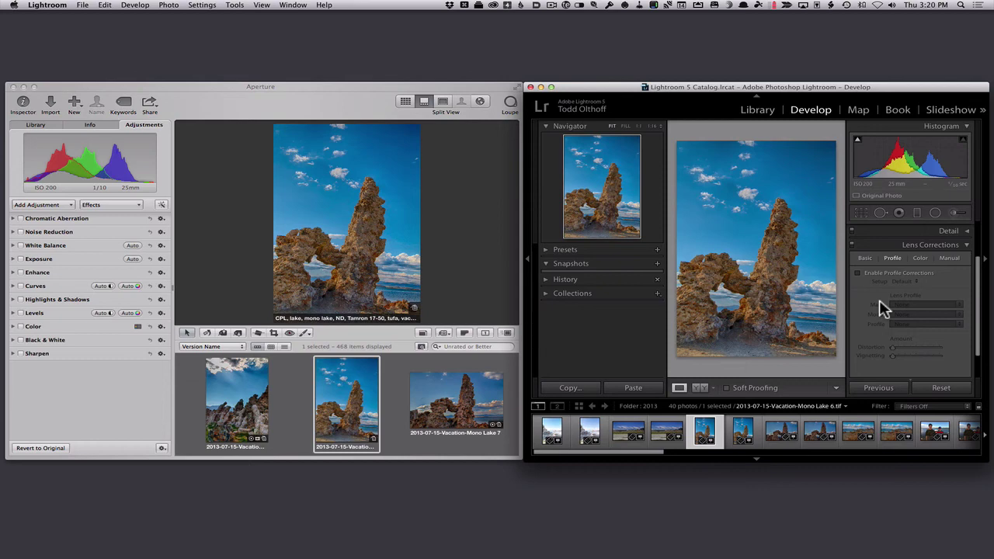
{"action": "left_click", "coordinate": [968, 248]}
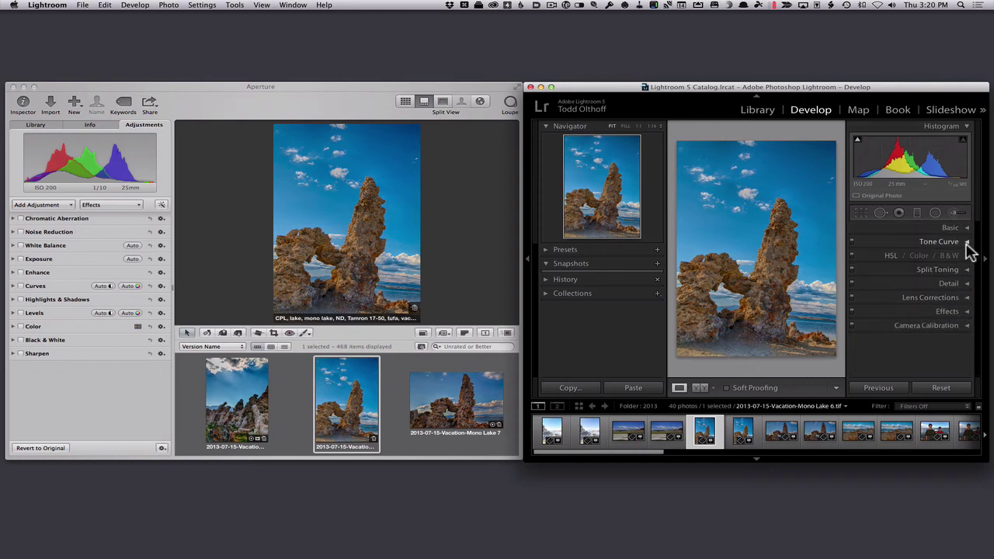
Compare Lightroom's Effects section with Aperture's lists of available adjustments and effect presets, and close them all.
{"action": "left_click", "coordinate": [967, 313]}
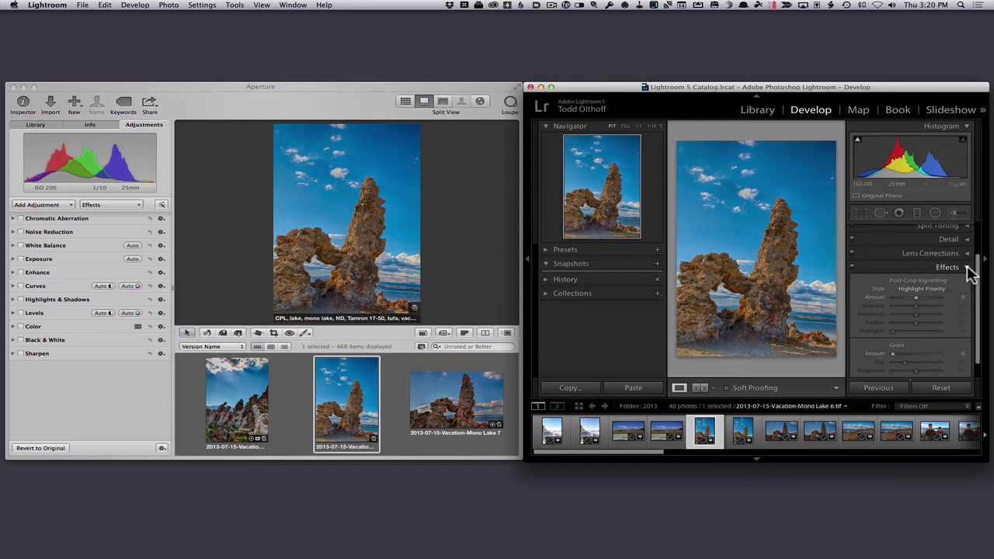
{"action": "left_click", "coordinate": [69, 206]}
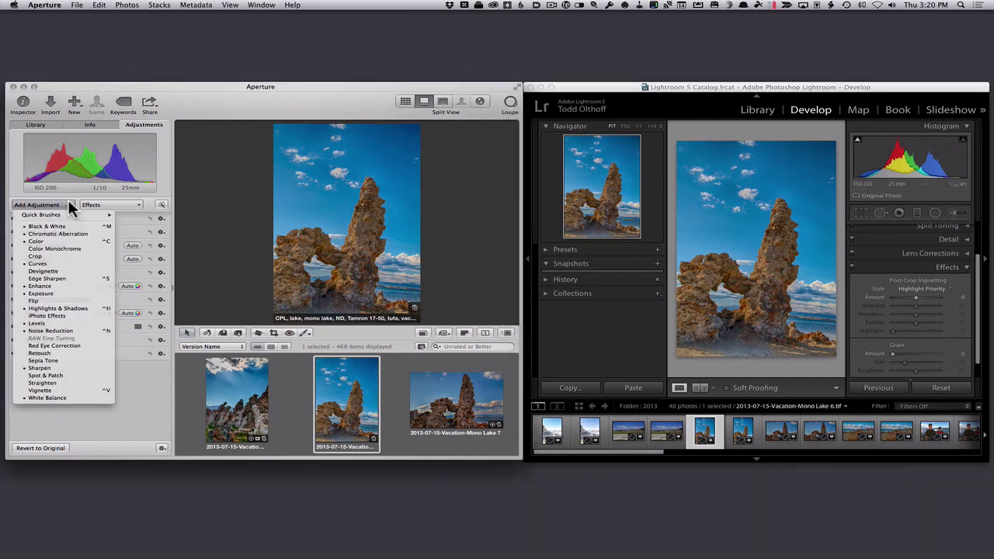
{"action": "left_click", "coordinate": [139, 202]}
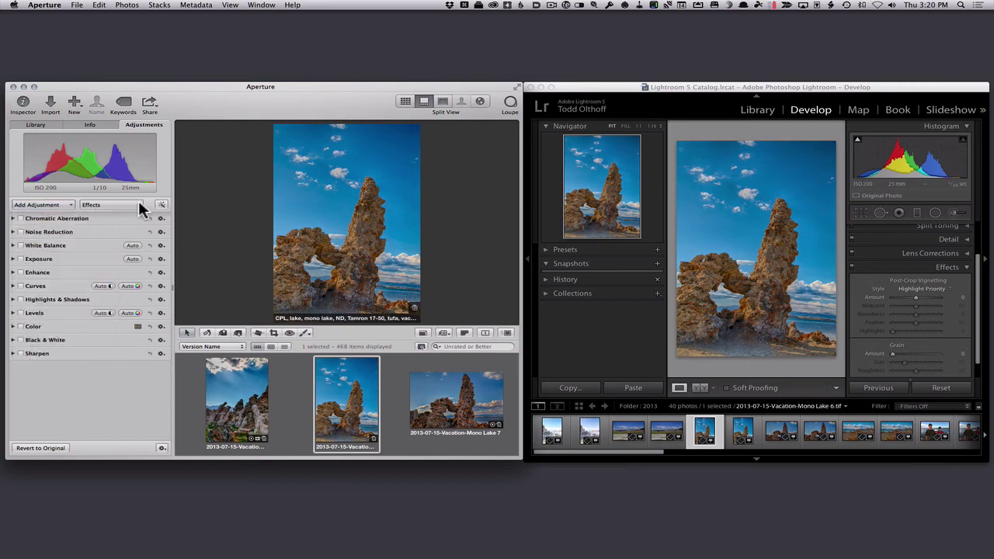
{"action": "left_click", "coordinate": [139, 204]}
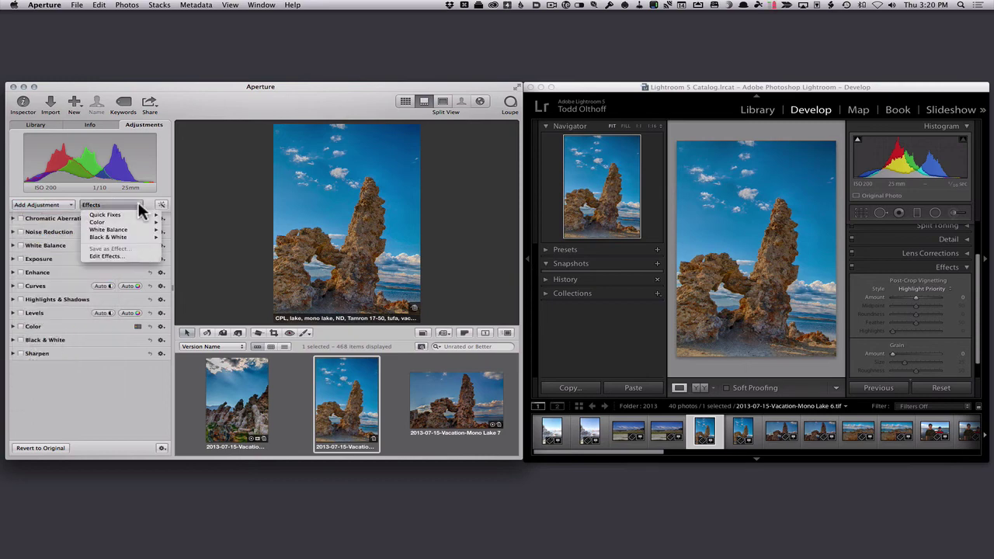
{"action": "left_click", "coordinate": [139, 204]}
{"action": "left_click", "coordinate": [968, 267]}
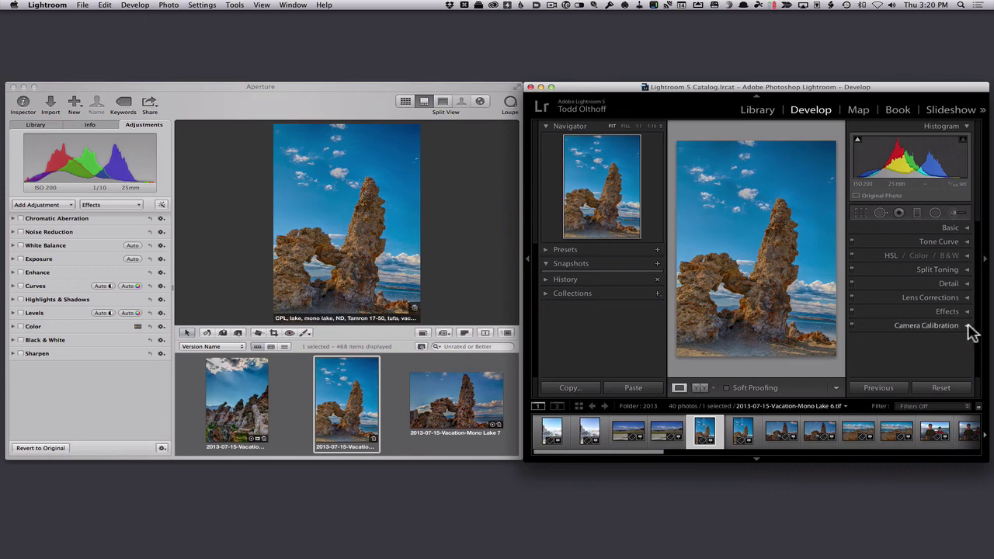
View Lightroom's Camera Calibration controls and collapse them.
{"action": "left_click", "coordinate": [969, 327]}
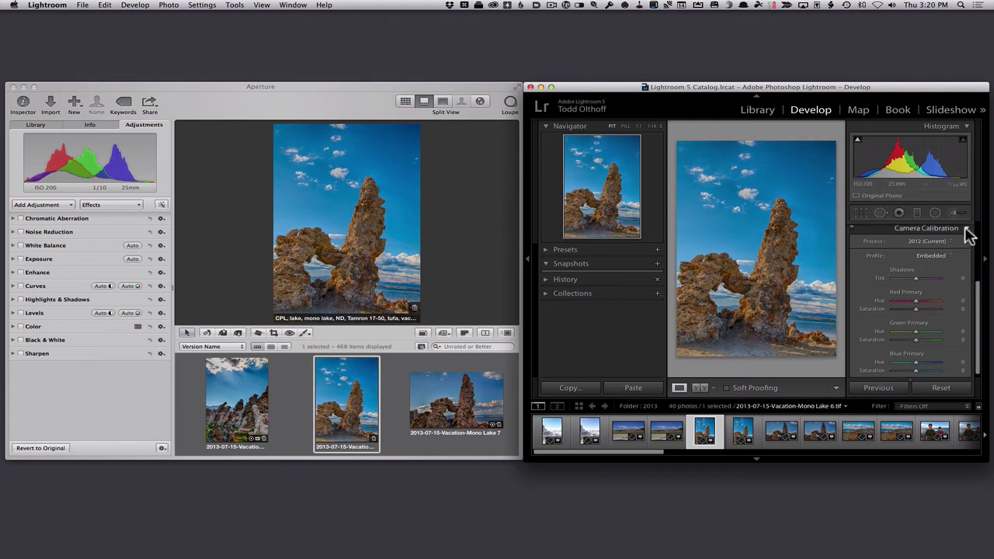
{"action": "scroll", "coordinate": [968, 233], "scroll_direction": "up", "scroll_amount": 2}
{"action": "key", "text": "super+8"}
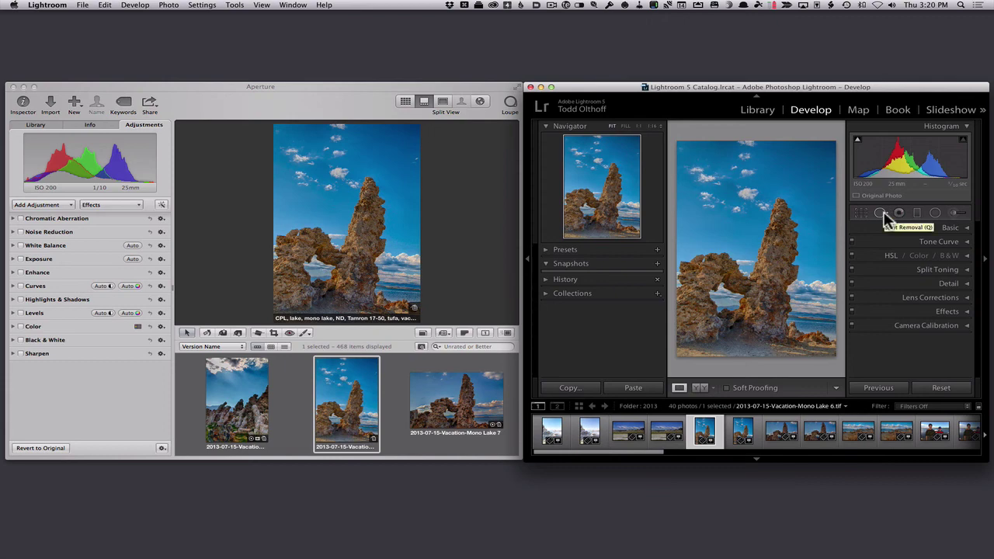
Add a Spot & Patch adjustment to the selected Mono Lake photo in Aperture.
{"action": "left_click", "coordinate": [67, 204]}
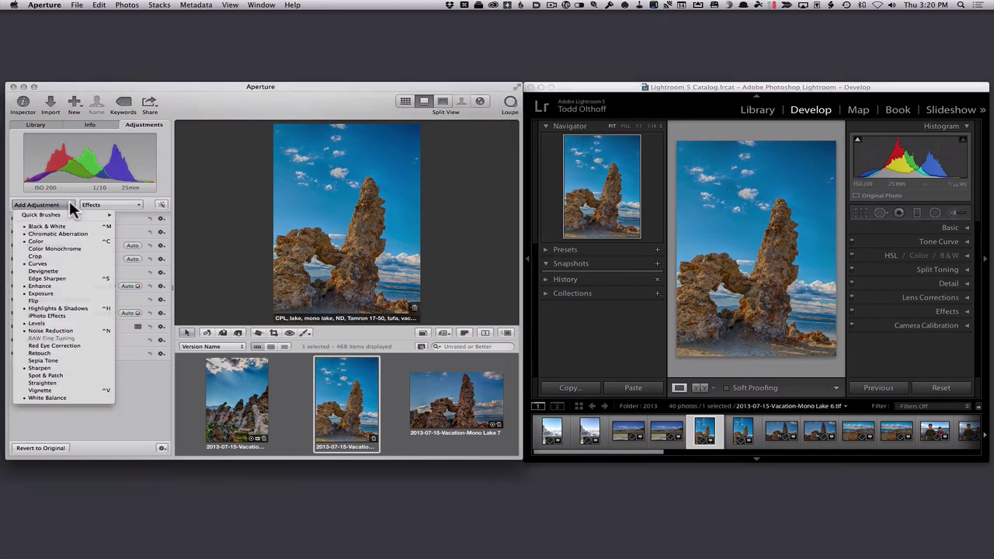
{"action": "left_click", "coordinate": [59, 374]}
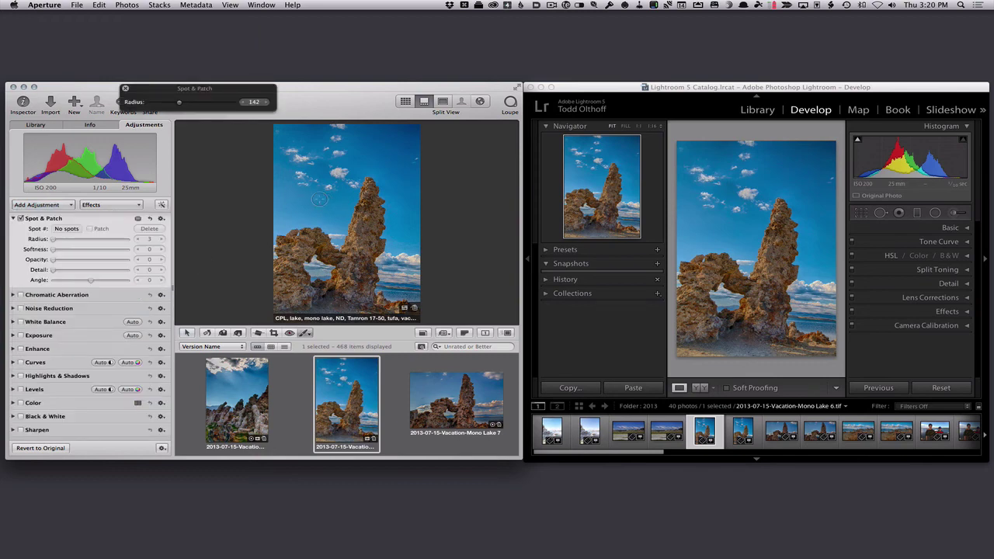
In Lightroom, activate Spot Removal, set its brush size to 28, and turn Visualize Spots on and off again.
{"action": "left_click", "coordinate": [880, 214]}
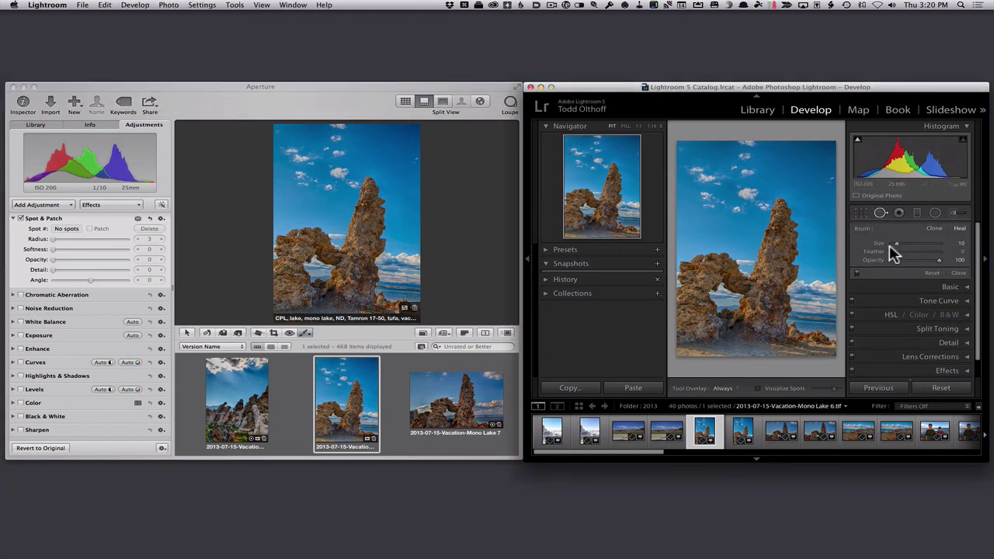
{"action": "left_click_drag", "start_coordinate": [896, 243], "coordinate": [905, 243]}
{"action": "left_click", "coordinate": [758, 388]}
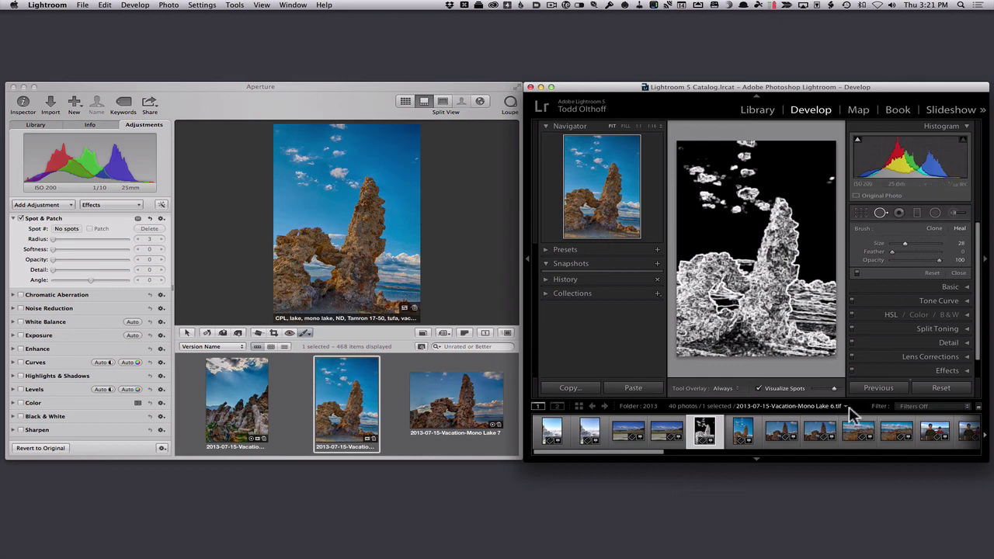
{"action": "left_click", "coordinate": [760, 388]}
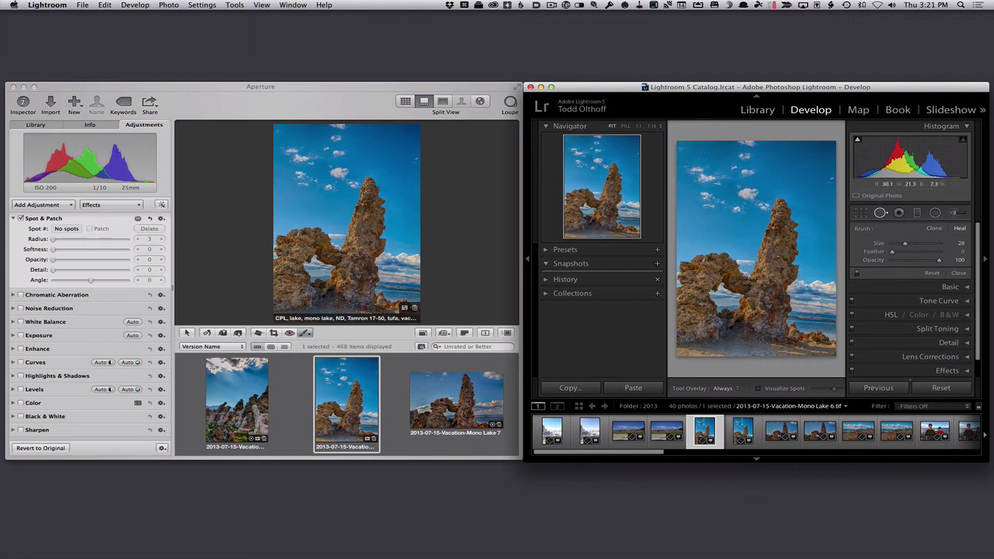
Compare Lightroom's Adjustment Brush settings with Aperture's list of quick brushes, and close Aperture's floating Spot & Patch window.
{"action": "left_click", "coordinate": [955, 215]}
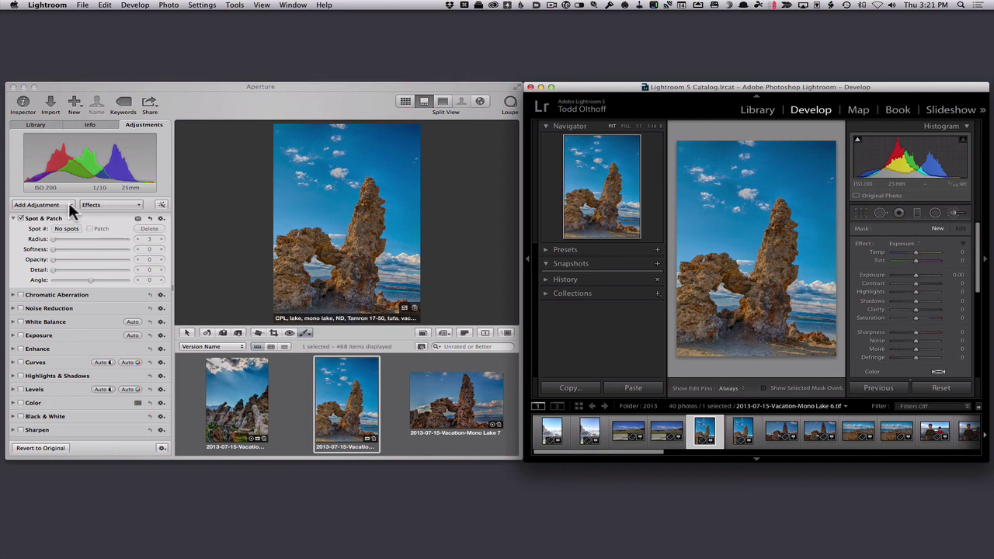
{"action": "left_click", "coordinate": [304, 332]}
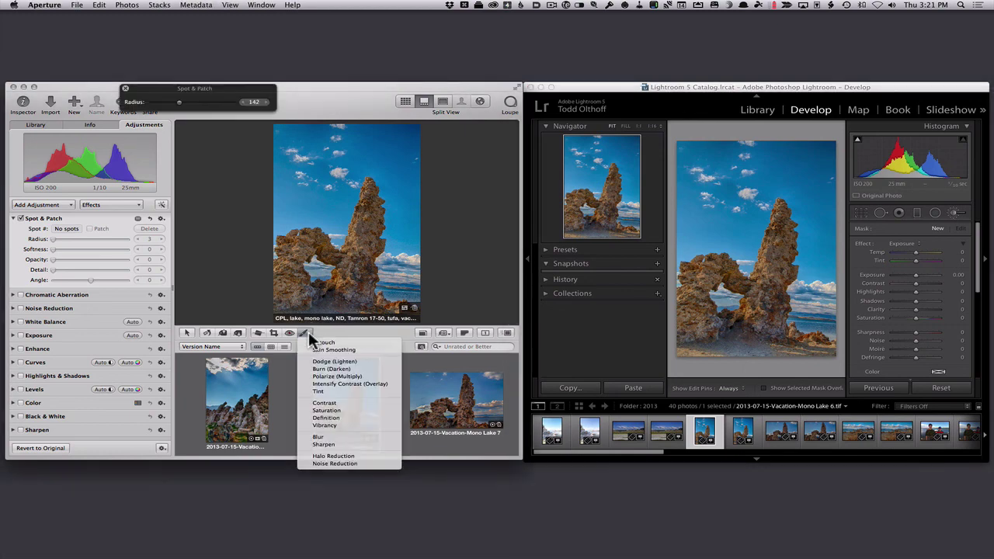
{"action": "left_click", "coordinate": [351, 327]}
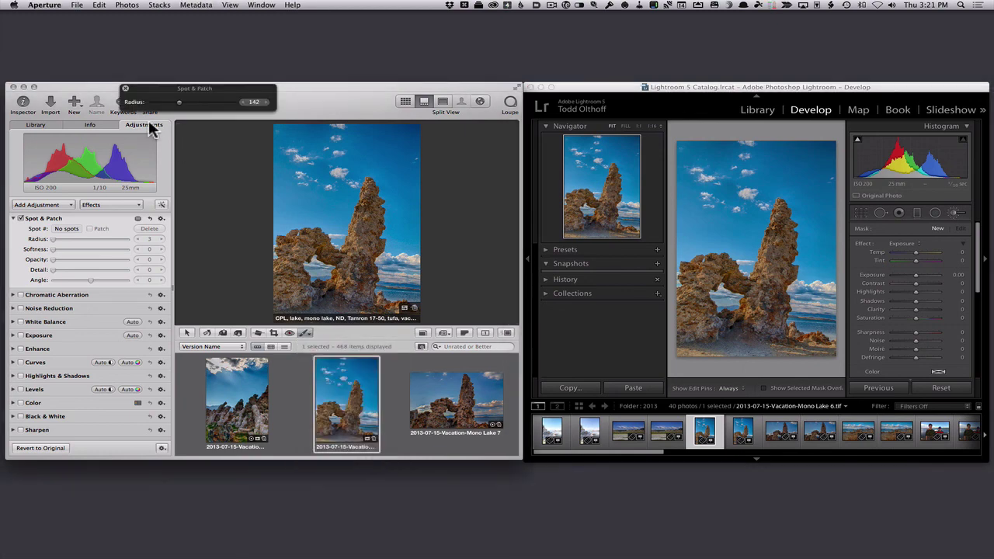
{"action": "left_click", "coordinate": [125, 88]}
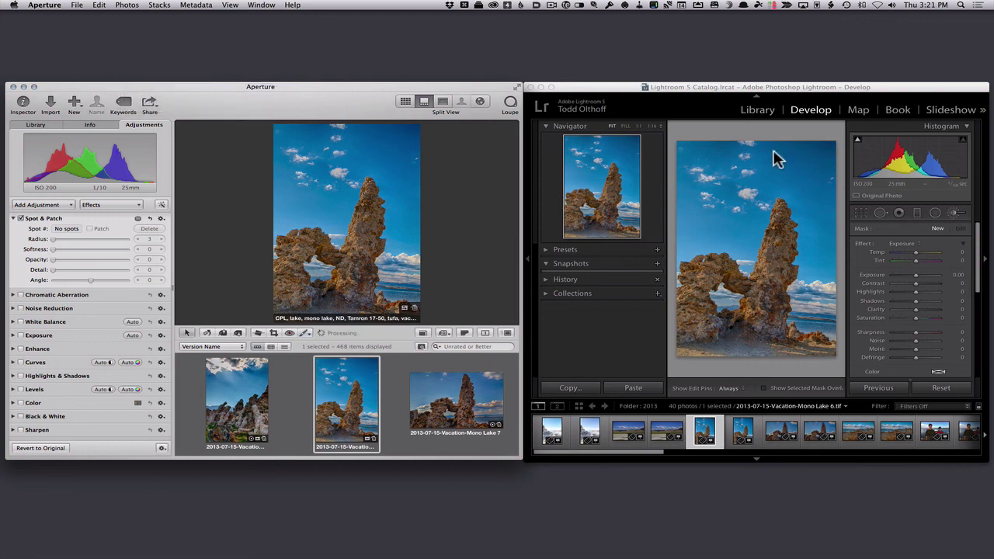
Switch Lightroom from the Develop module to the Map module.
{"action": "left_click", "coordinate": [983, 260]}
{"action": "left_click_drag", "start_coordinate": [983, 260], "coordinate": [983, 230]}
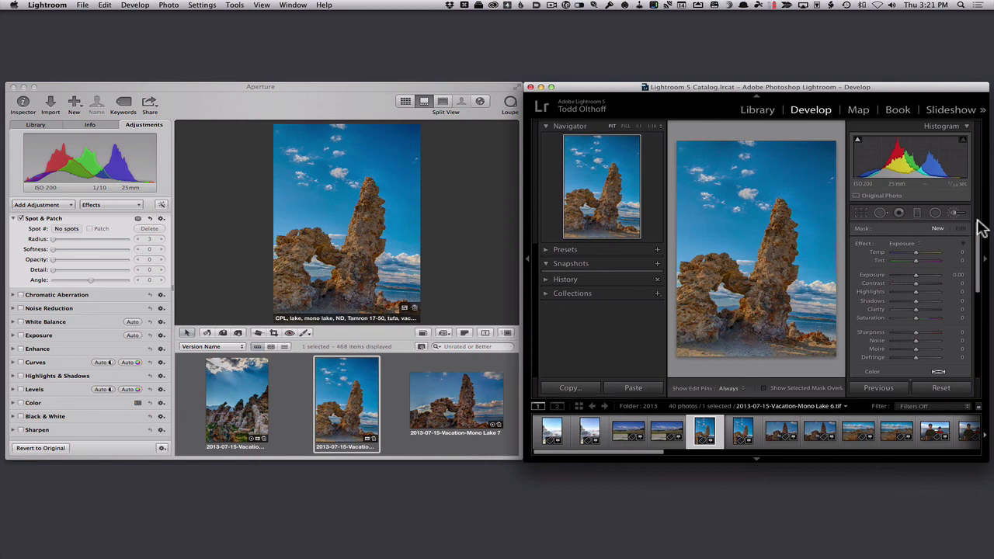
{"action": "left_click", "coordinate": [859, 111]}
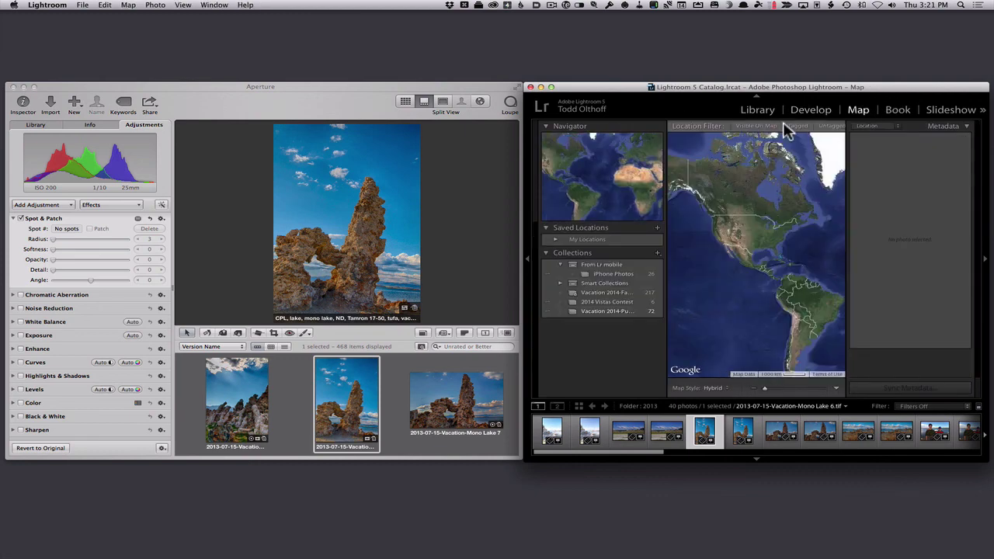